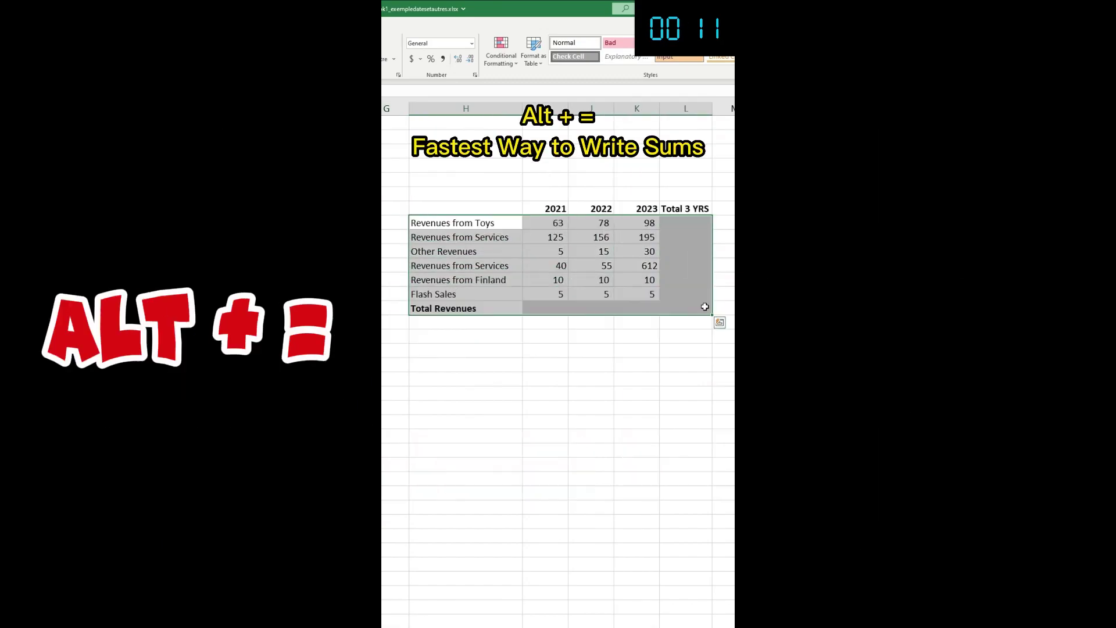
Add row and column totals to the revenue table, giving a three-year grand total of 1,517.
key(alt+equal)
click(566, 311)
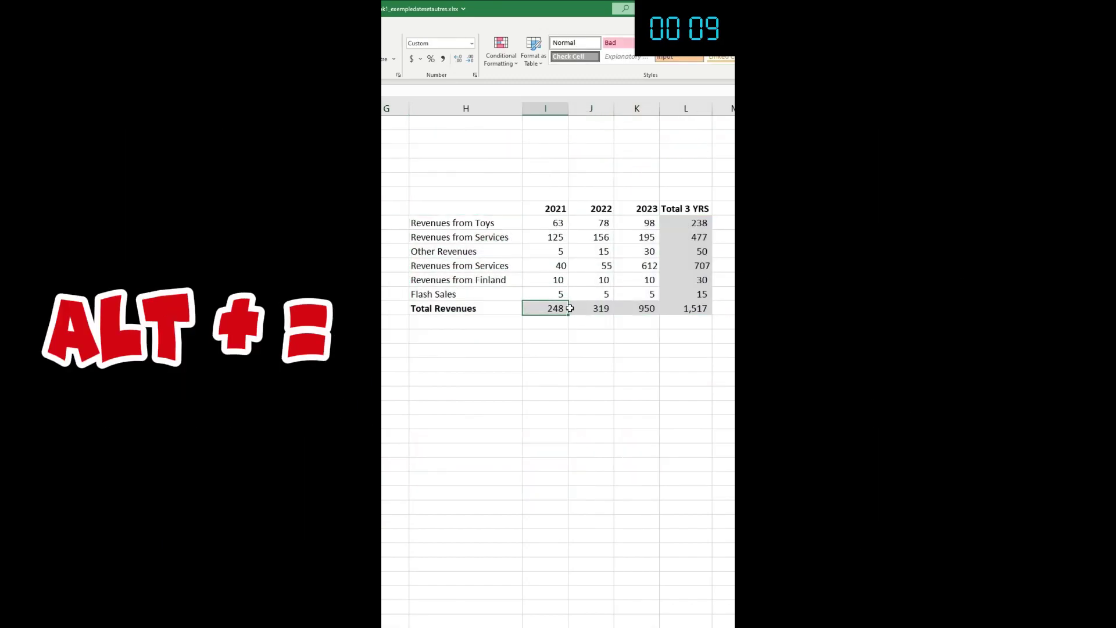
click(692, 308)
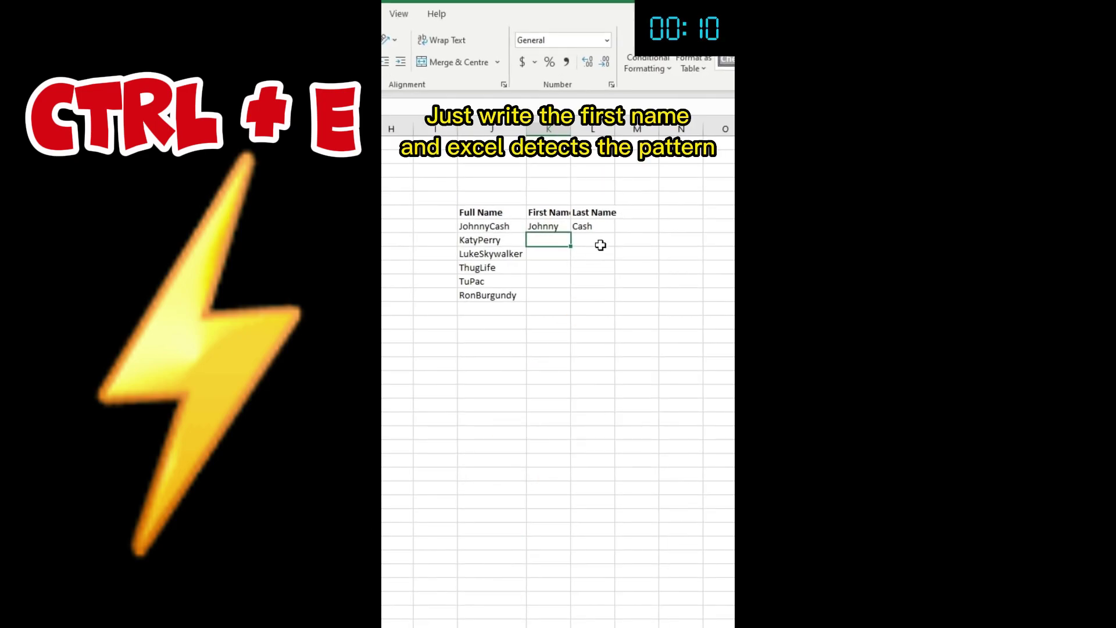
Flash-fill the First Name and Last Name columns from the 'Katy' and 'Perry' examples.
text(Katy)
key(ctrl+e)
click(601, 244)
text(Perry)
key(ctrl+e)
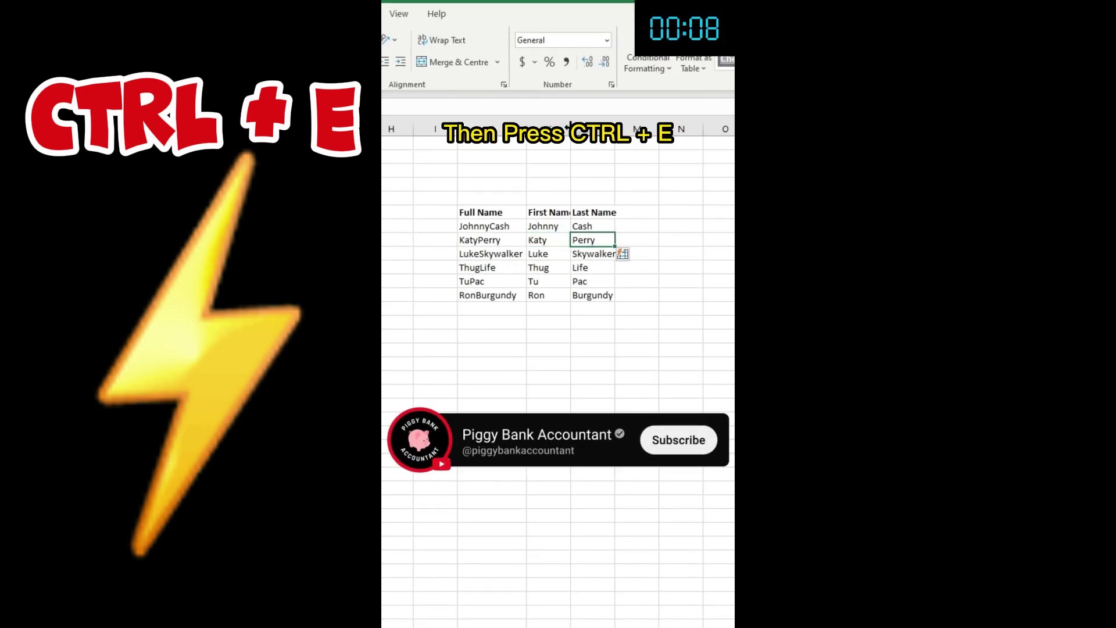
Autofit the First Name and Last Name columns to fit their contents.
drag(569, 129, 592, 129)
double_click(615, 128)
click(648, 197)
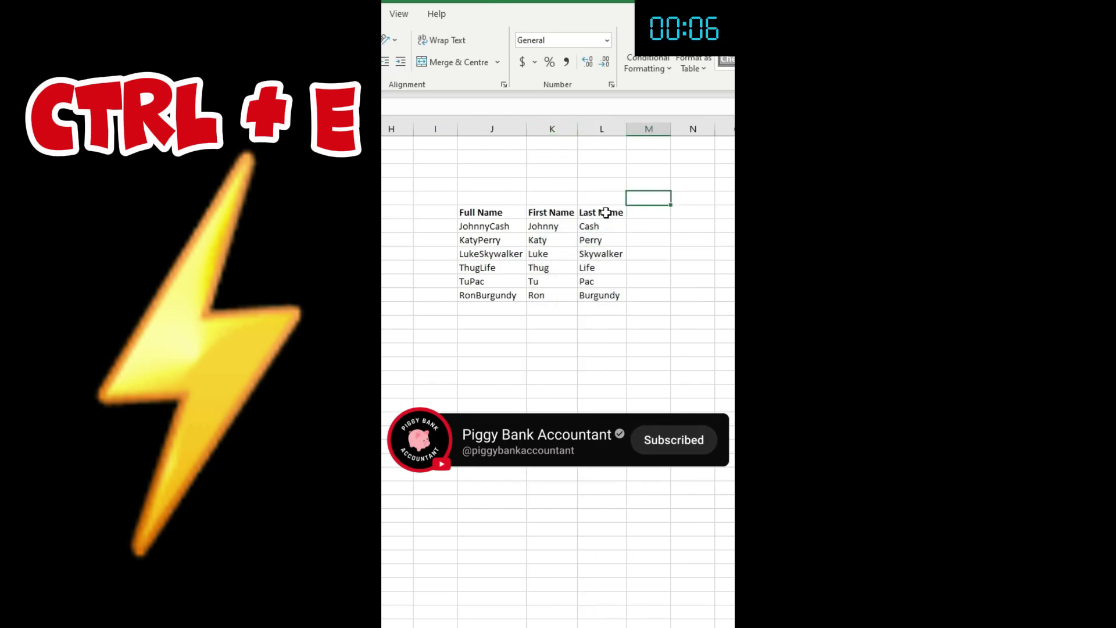
Insert a chart of the Pig sales pivot data and enlarge it.
drag(490, 219, 615, 309)
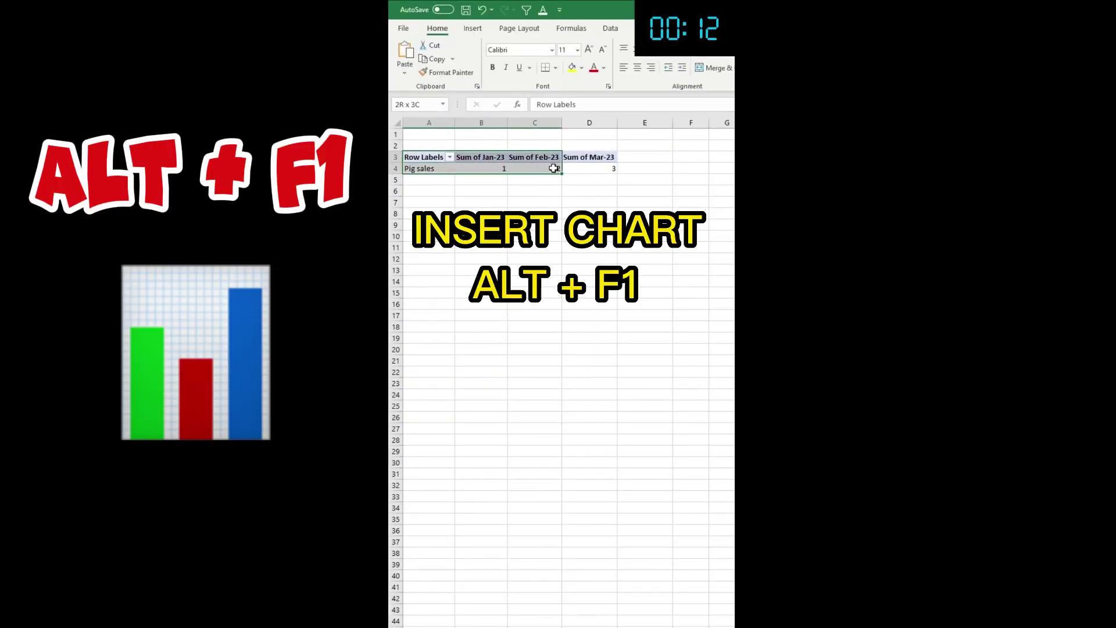
key(alt+F1)
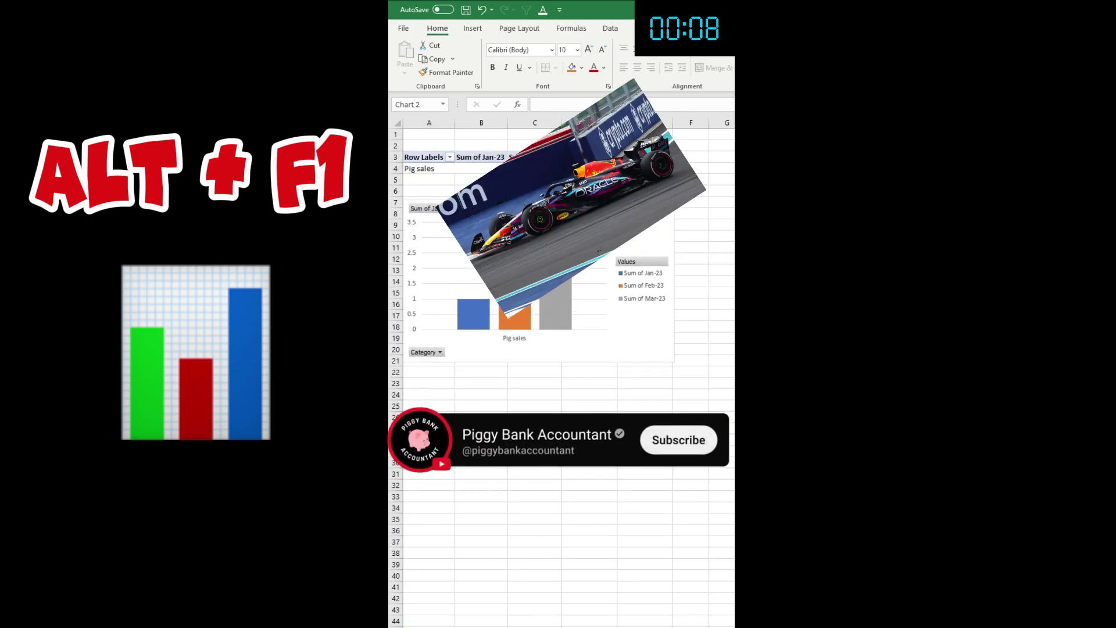
drag(673, 357, 730, 422)
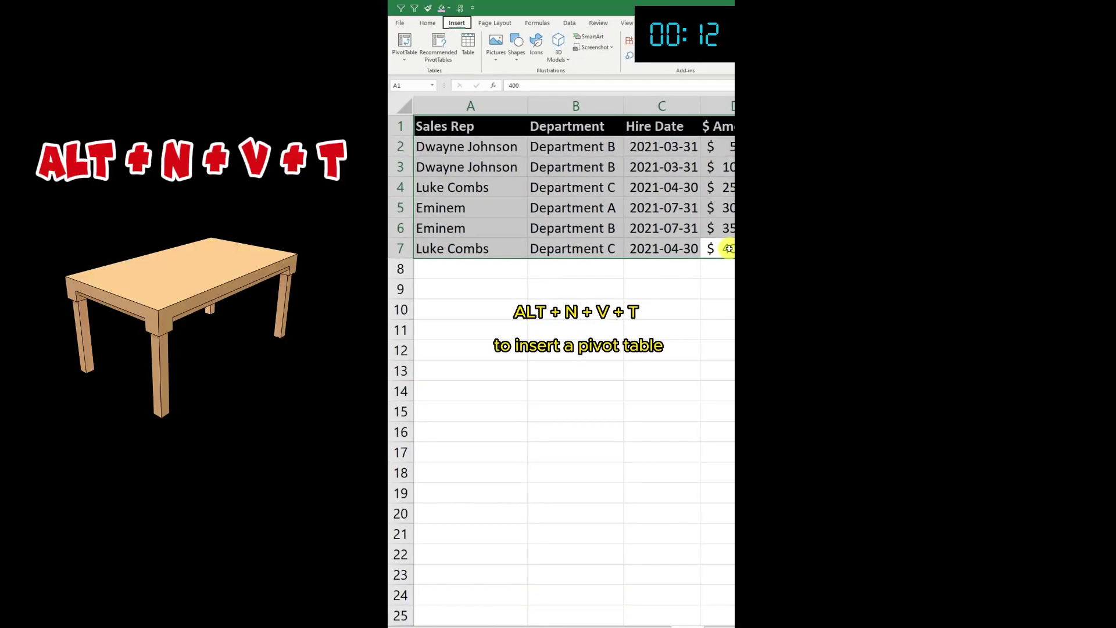
Bring up the PivotTable from table or range settings with Alt, N, V, T.
key(alt+n)
key(v)
key(t)
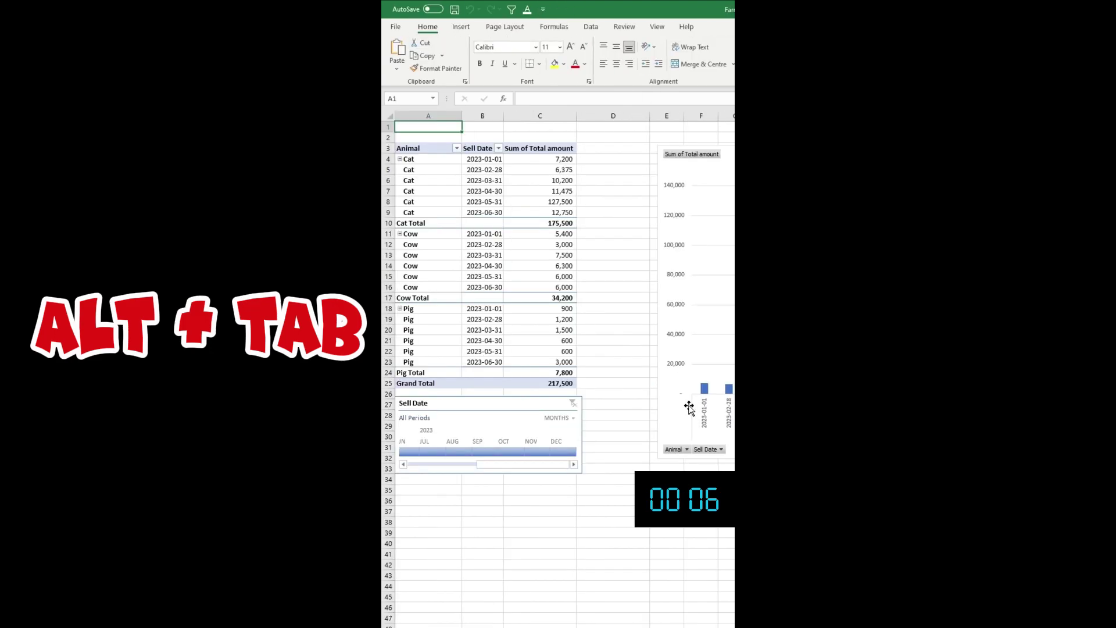
Switch to the source data window and back to the Farm pivot-table window.
key(alt+Tab)
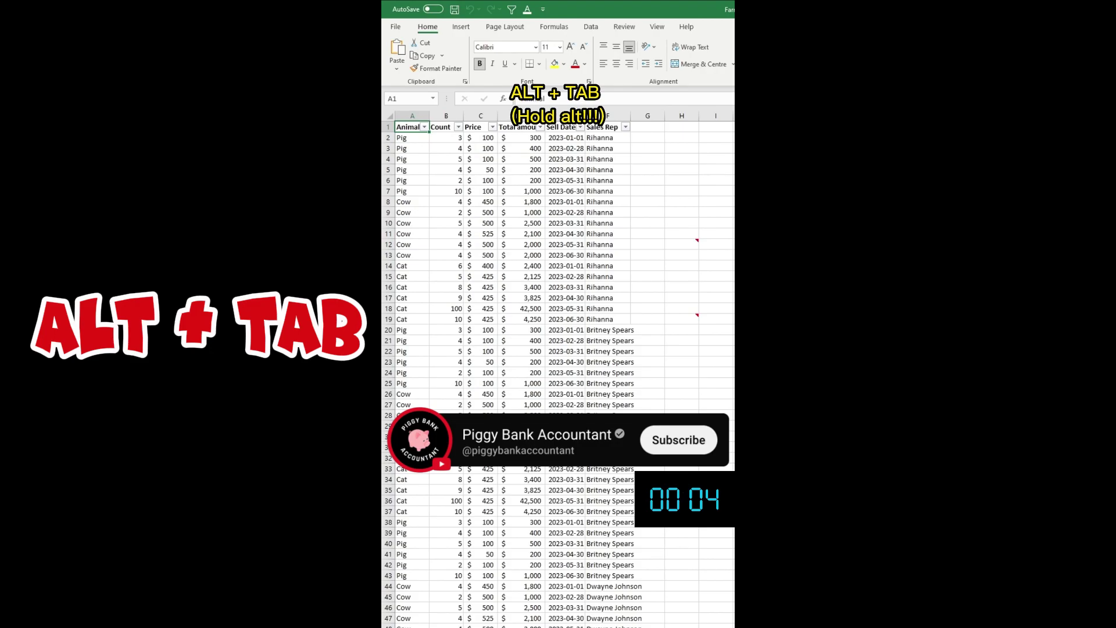
key(alt+Tab)
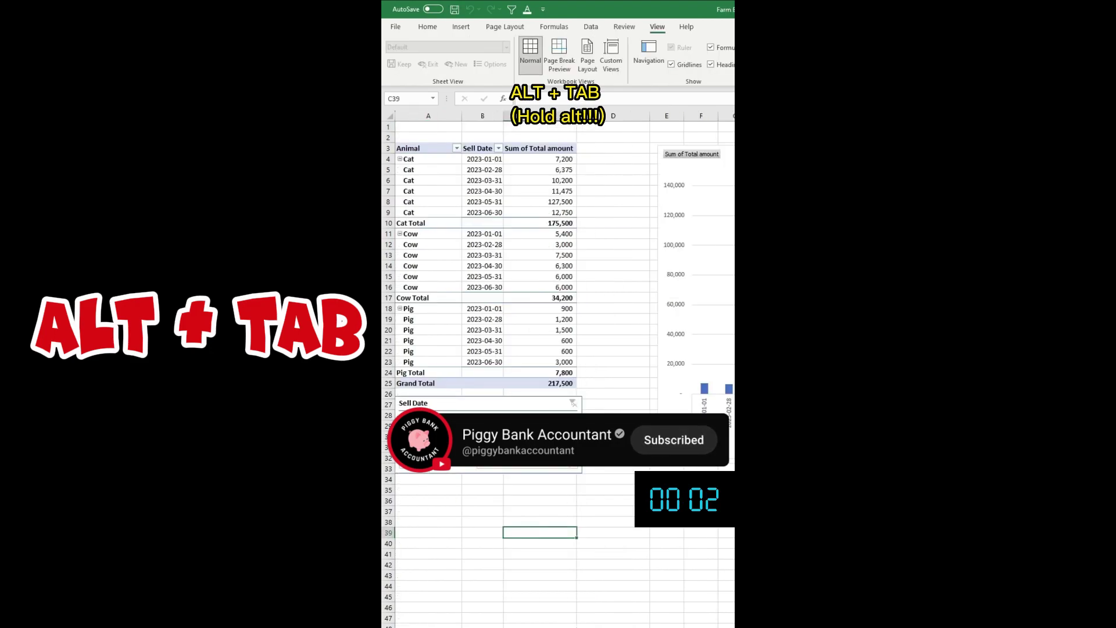
key(alt+Tab)
key(alt+Tab)
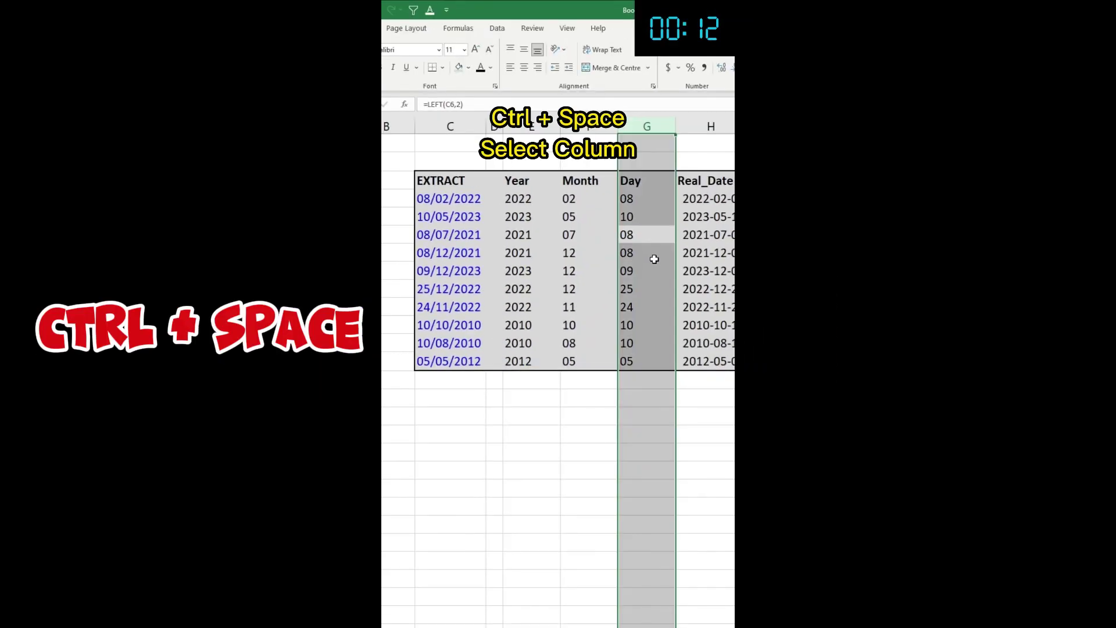
Select row 5 of the date table, then search for Sales and set up replacing it with 'Revenues'.
click(590, 214)
key(shift+space)
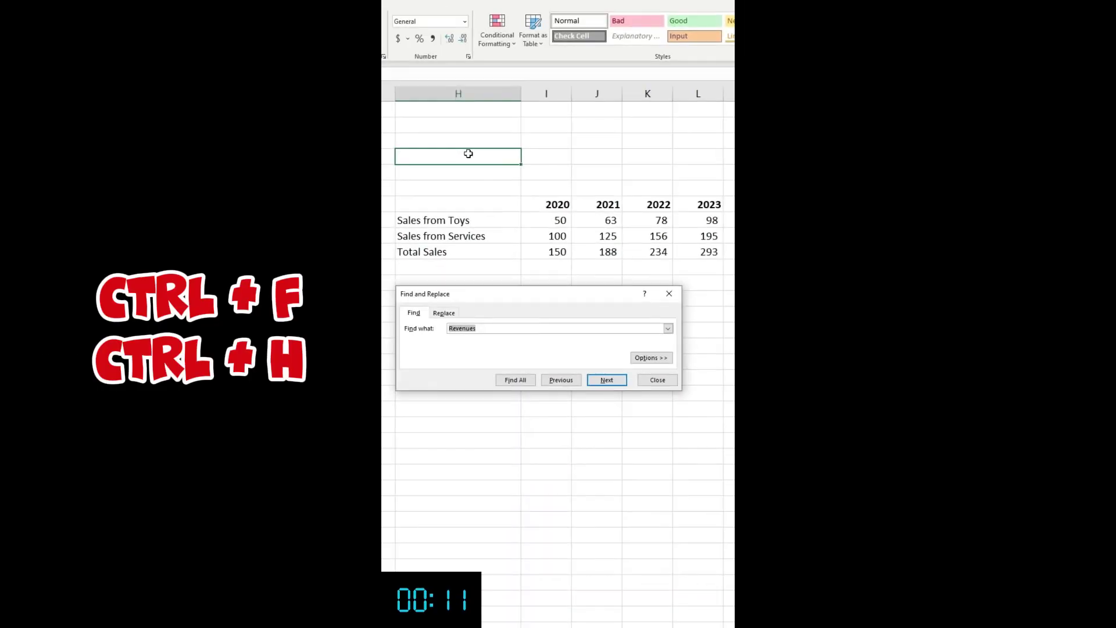
text(Sales)
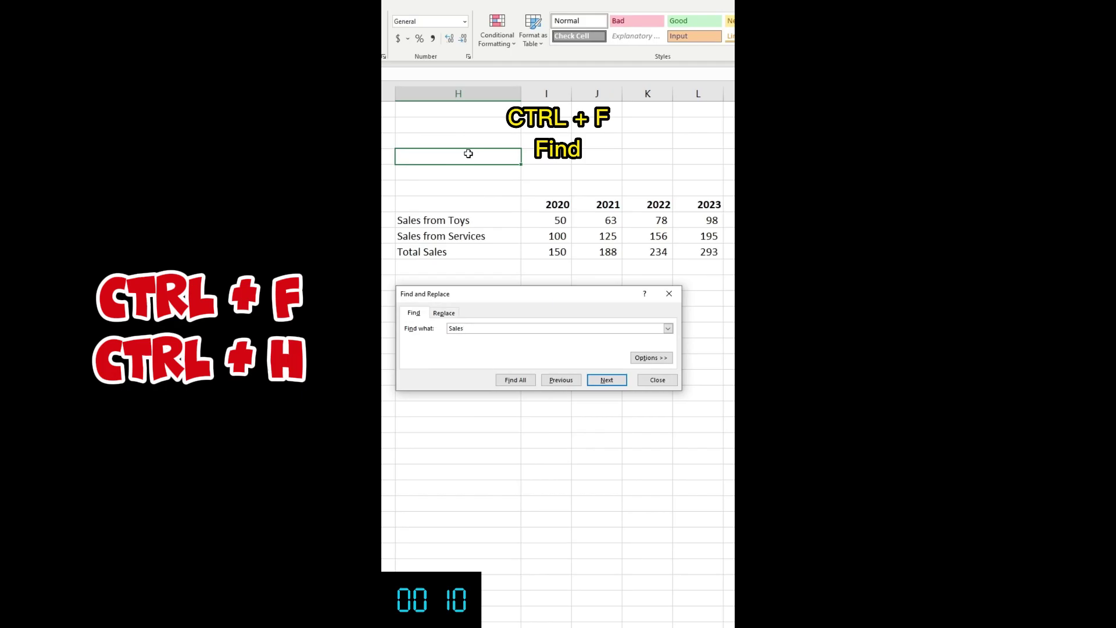
key(ctrl+h)
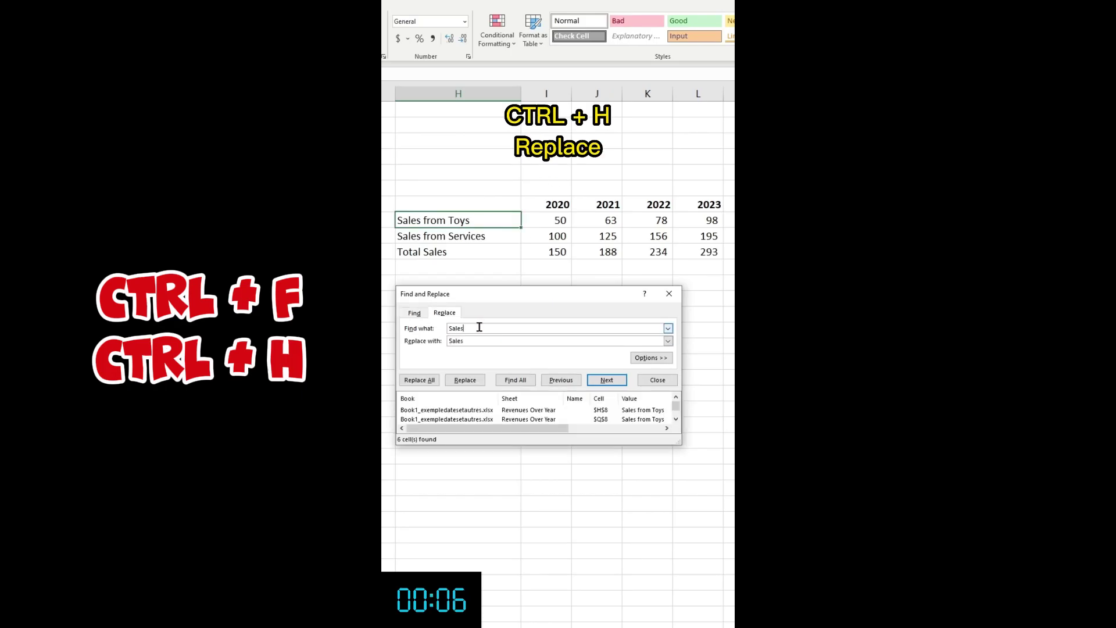
text(Revenues)
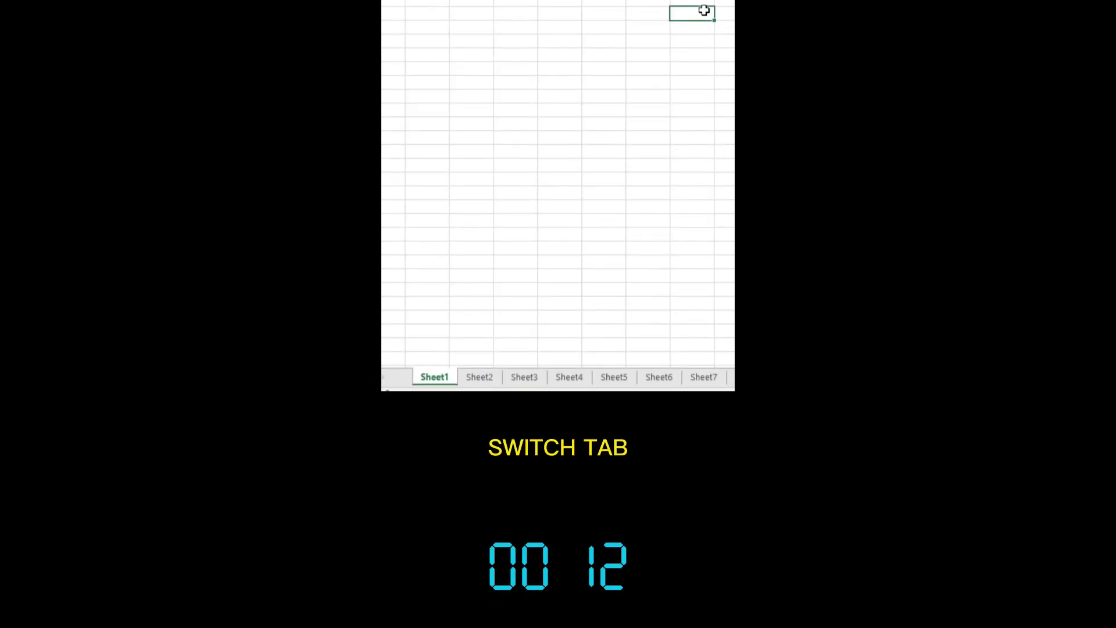
Step through the worksheets, ending on Sheet5.
key(ctrl+Page_Down)
key(ctrl+Page_Down)
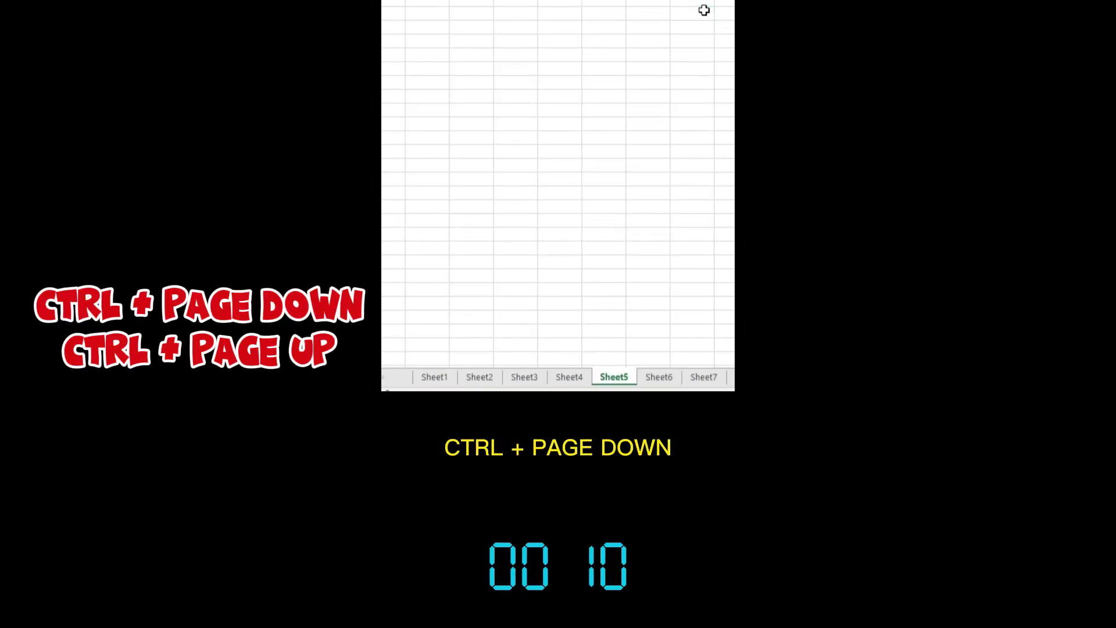
key(ctrl+Page_Up)
key(ctrl+Page_Up)
key(ctrl+Page_Up)
key(ctrl+Page_Down)
key(ctrl+Page_Down)
key(ctrl+Page_Down)
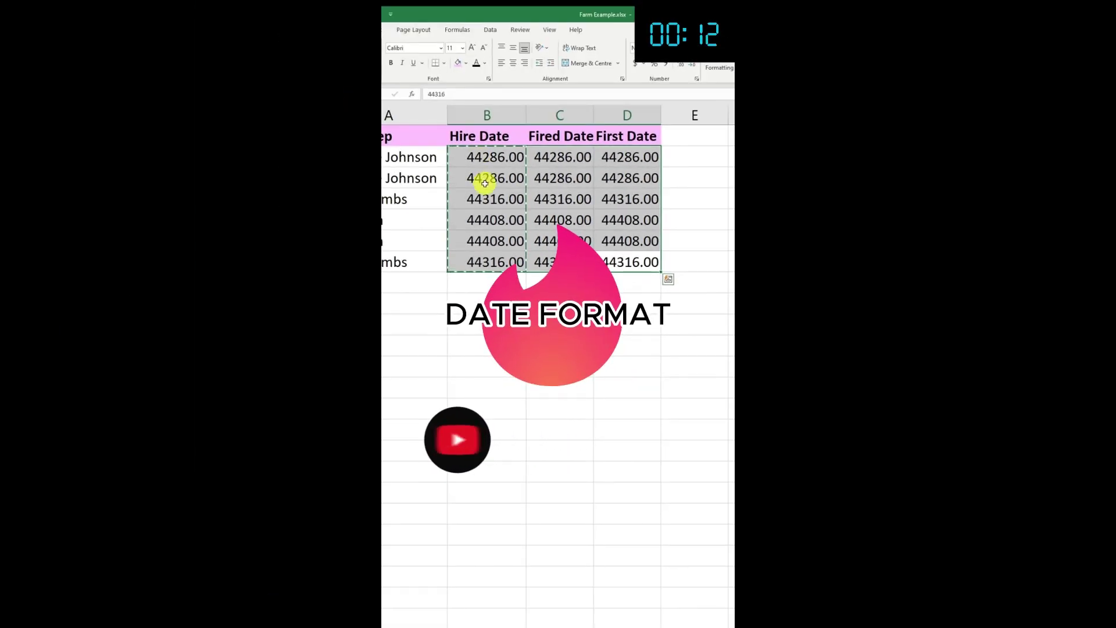
Format the selected cells as dates, dollar currency and percentages in turn.
key(ctrl+shift+3)
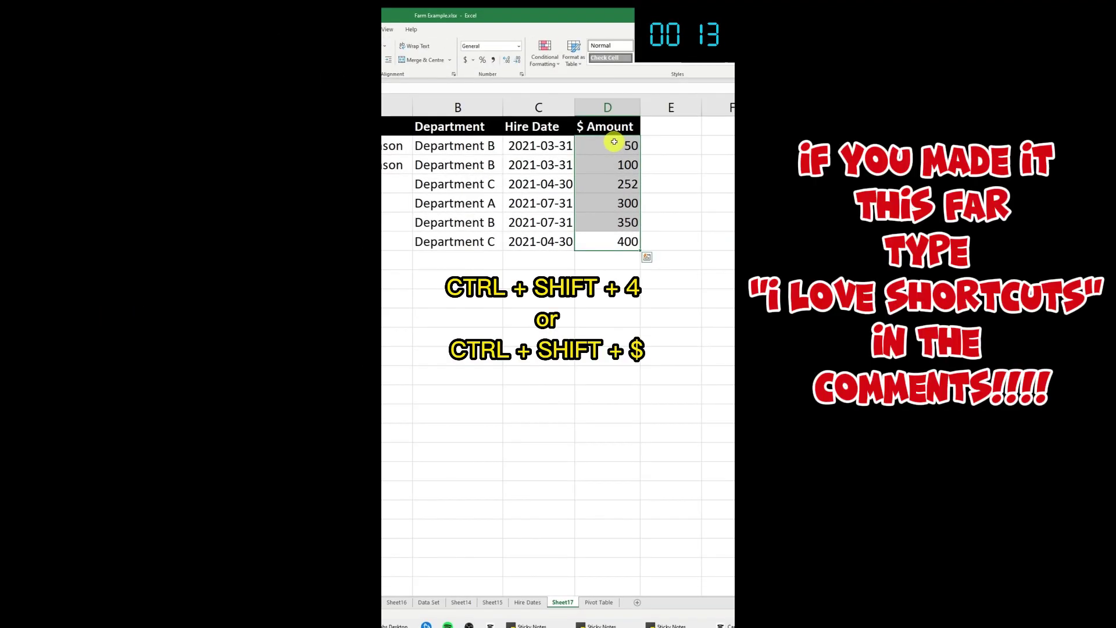
key(ctrl+shift+4)
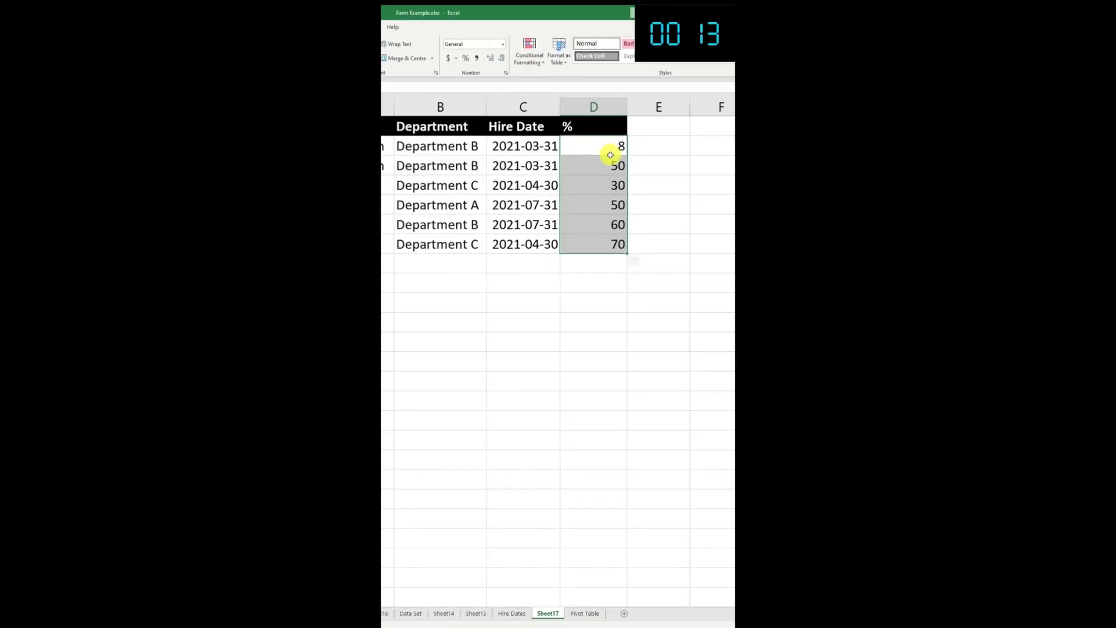
key(ctrl+shift+5)
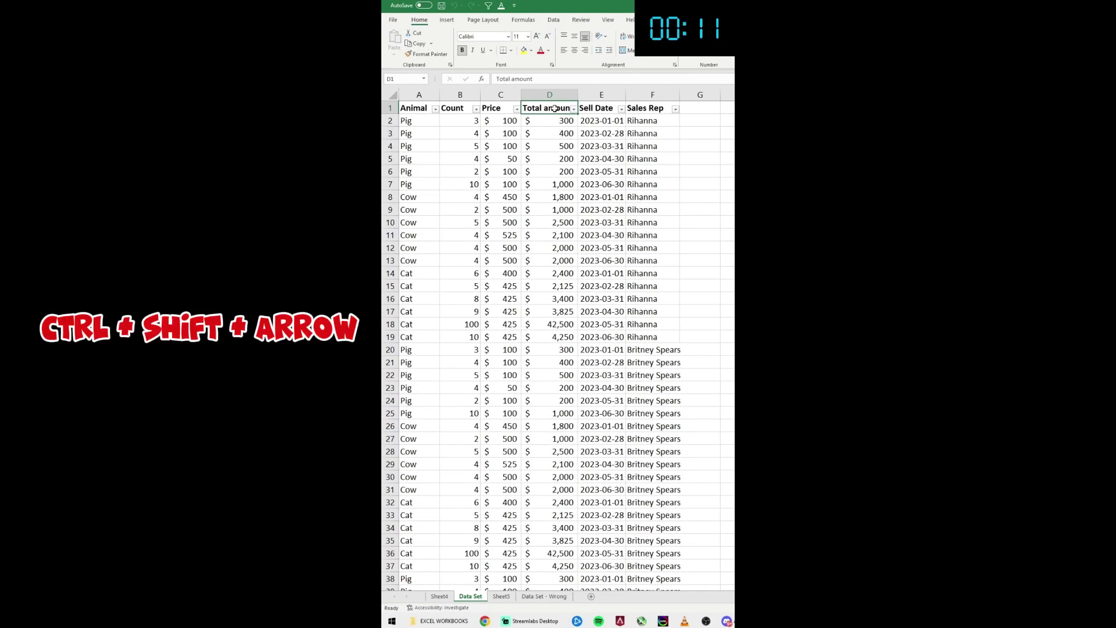
Select Total amount to its last row, extend across columns, then select A1 to the last used cell.
key(ctrl+shift+Down)
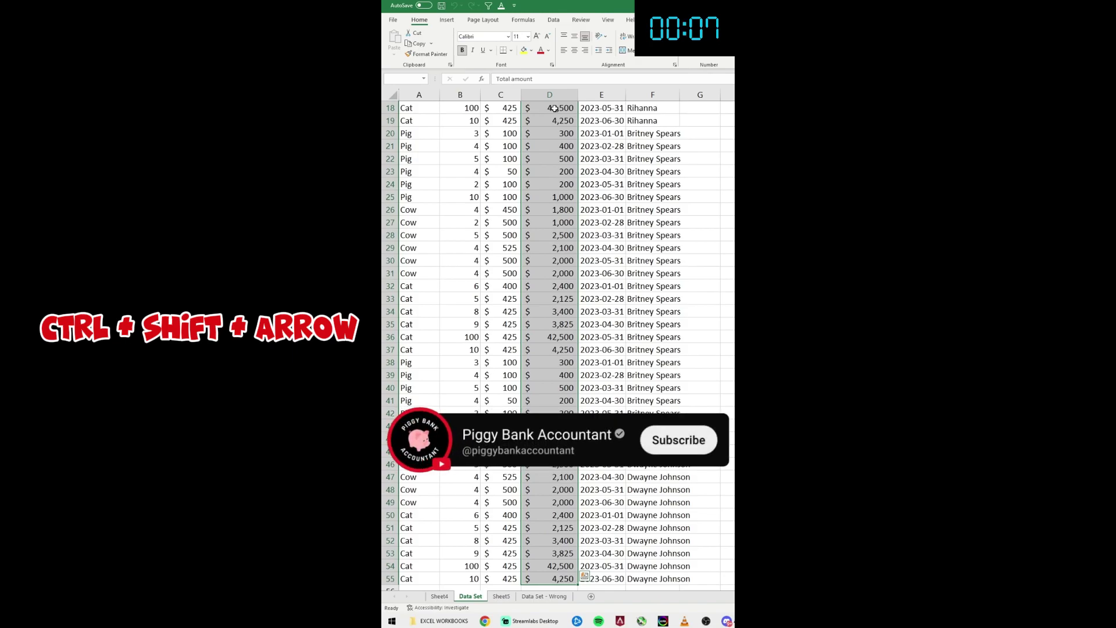
key(ctrl+shift+Right)
key(ctrl+shift+Left)
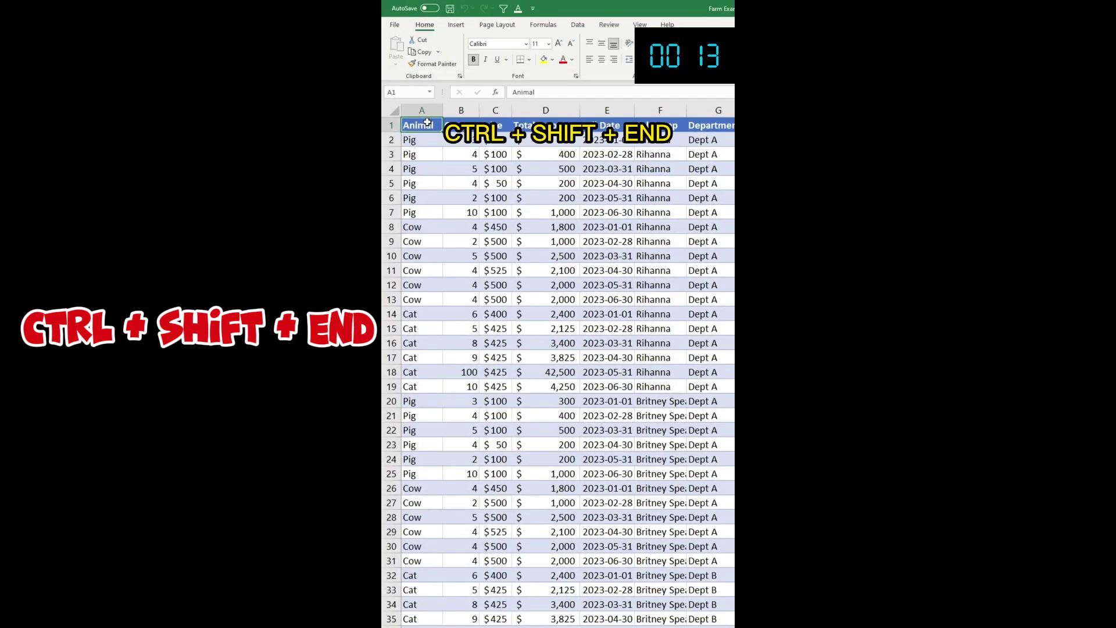
key(ctrl+shift+End)
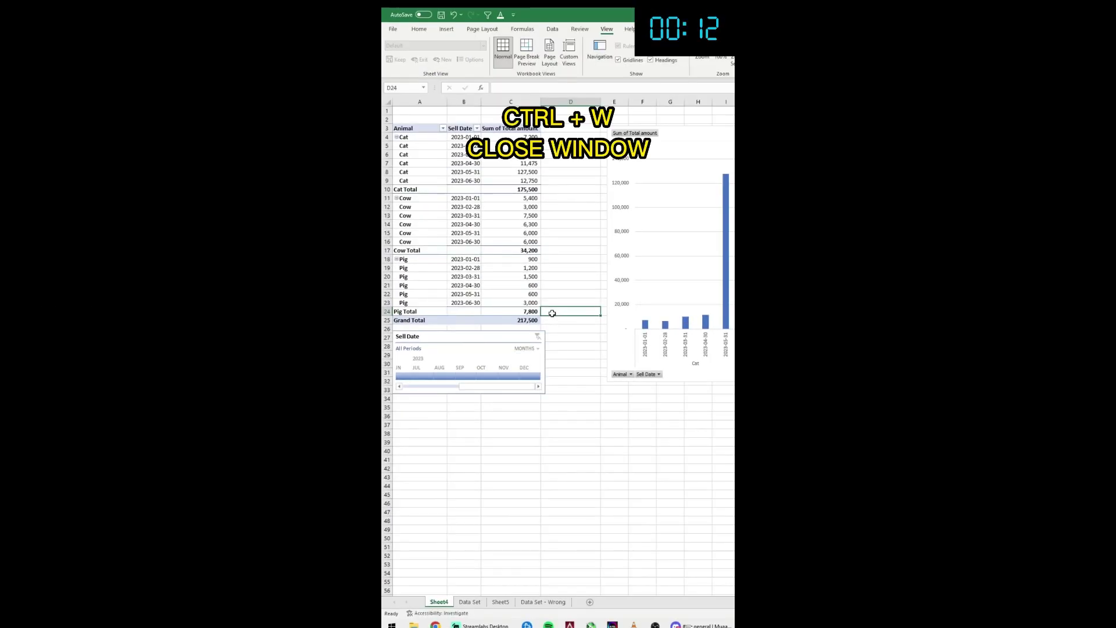
Close the pivot-table and Data Set - Wrong windows, then open and close a new workbook window.
key(ctrl+w)
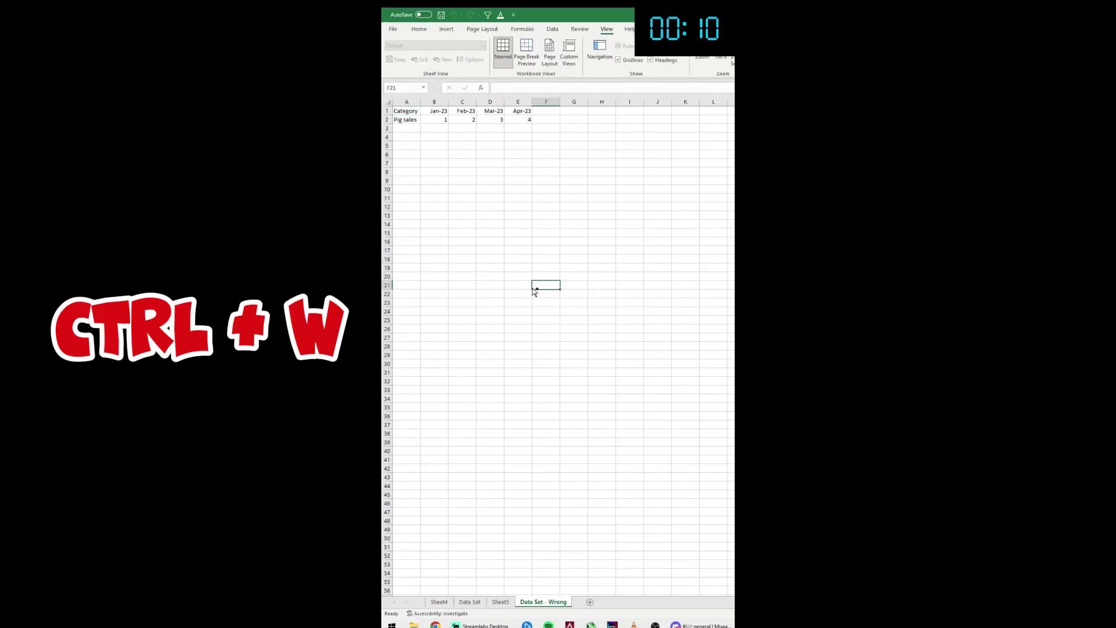
key(ctrl+w)
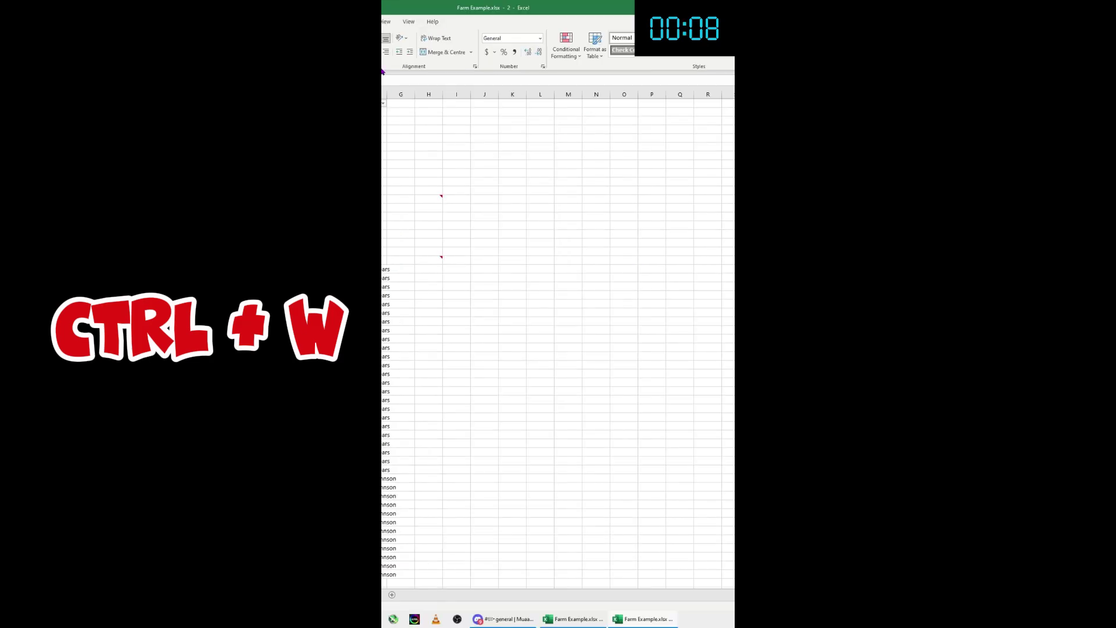
click(569, 45)
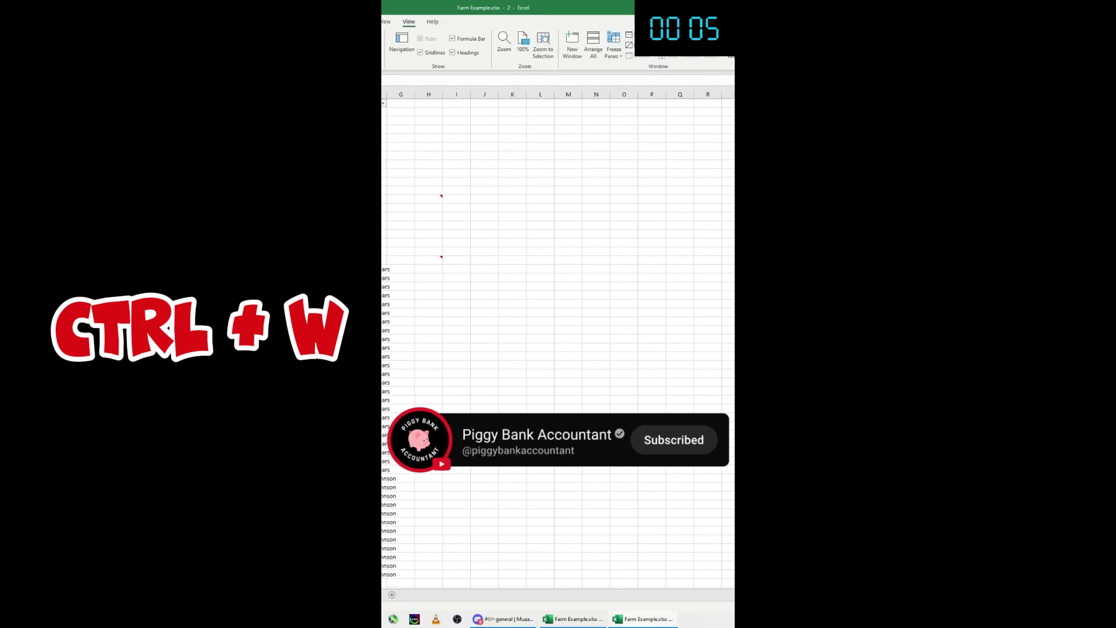
key(ctrl+w)
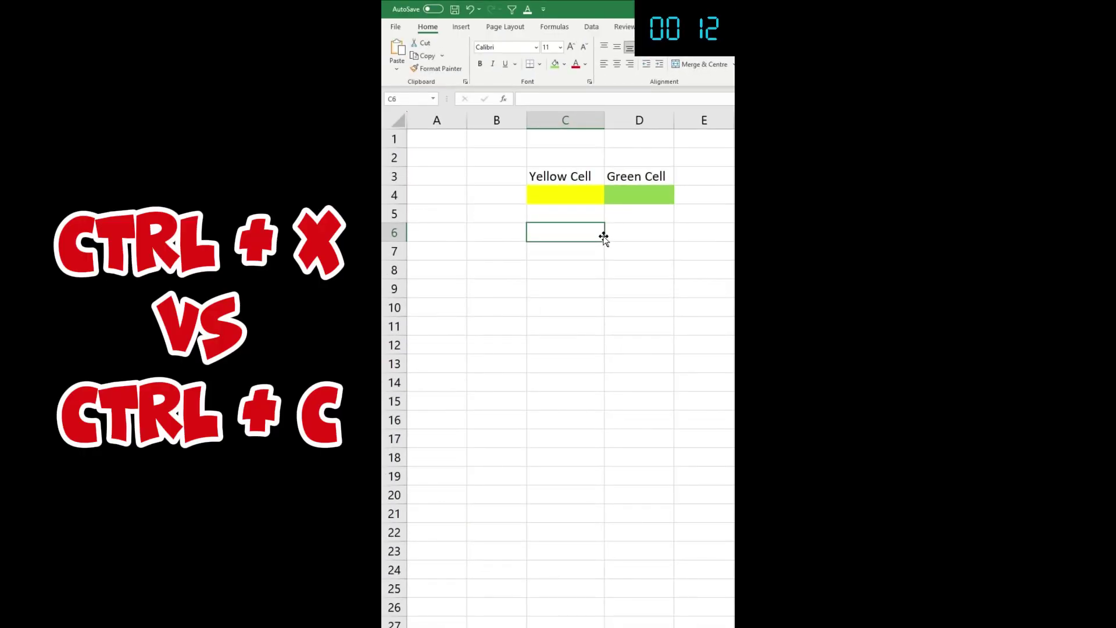
Enter a reference to C3 in C6 and copy it into D6, where it shows Green Cell.
text(=)
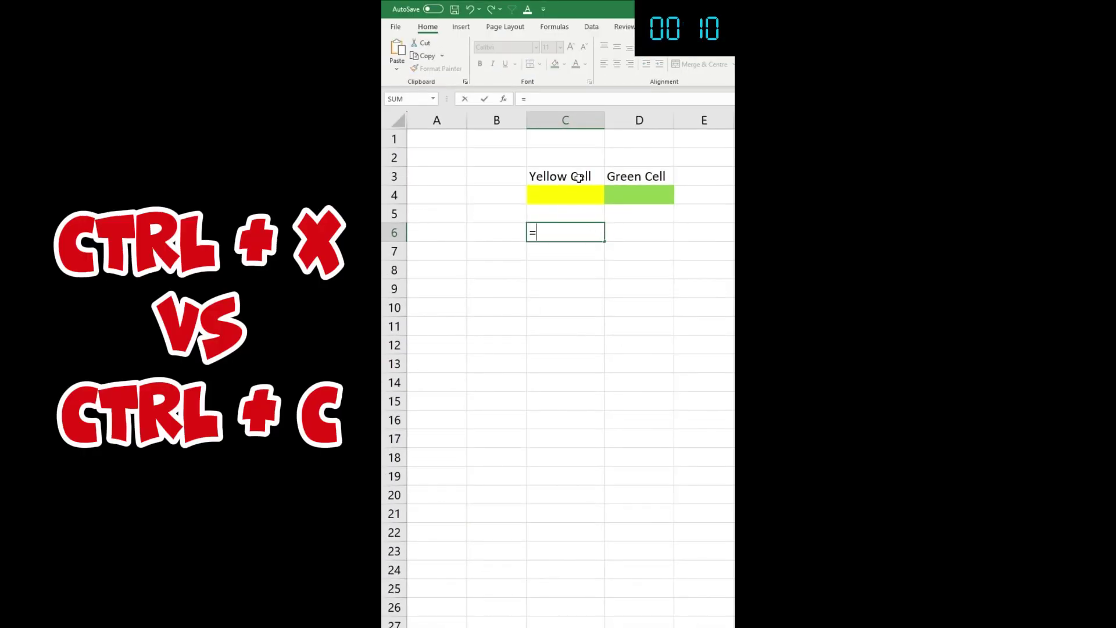
key(Return)
click(588, 229)
key(ctrl+c)
click(620, 232)
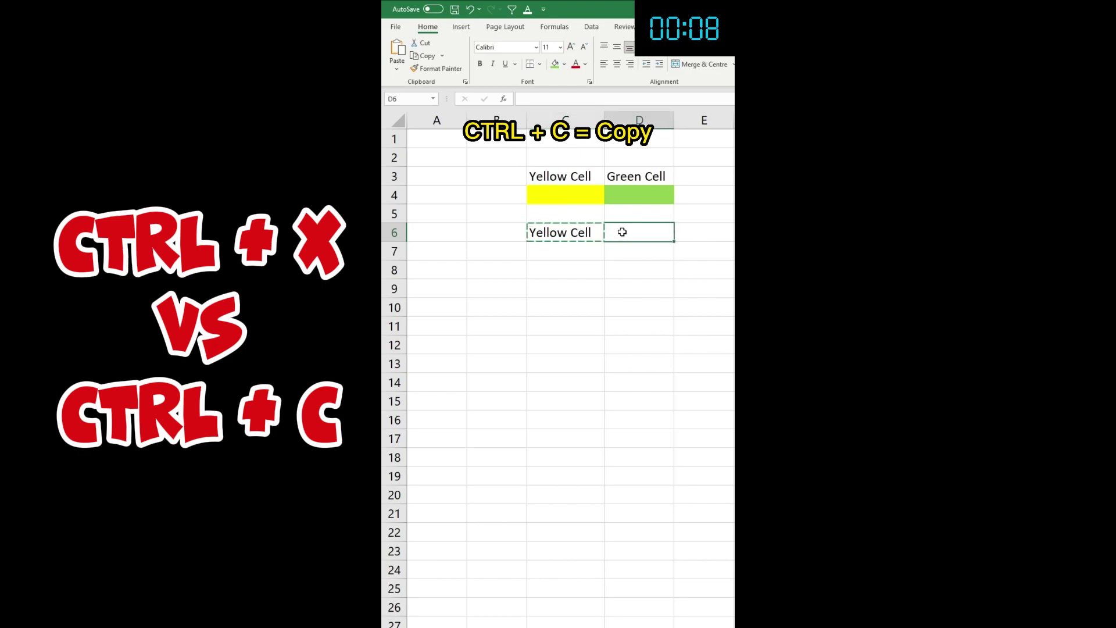
key(ctrl+v)
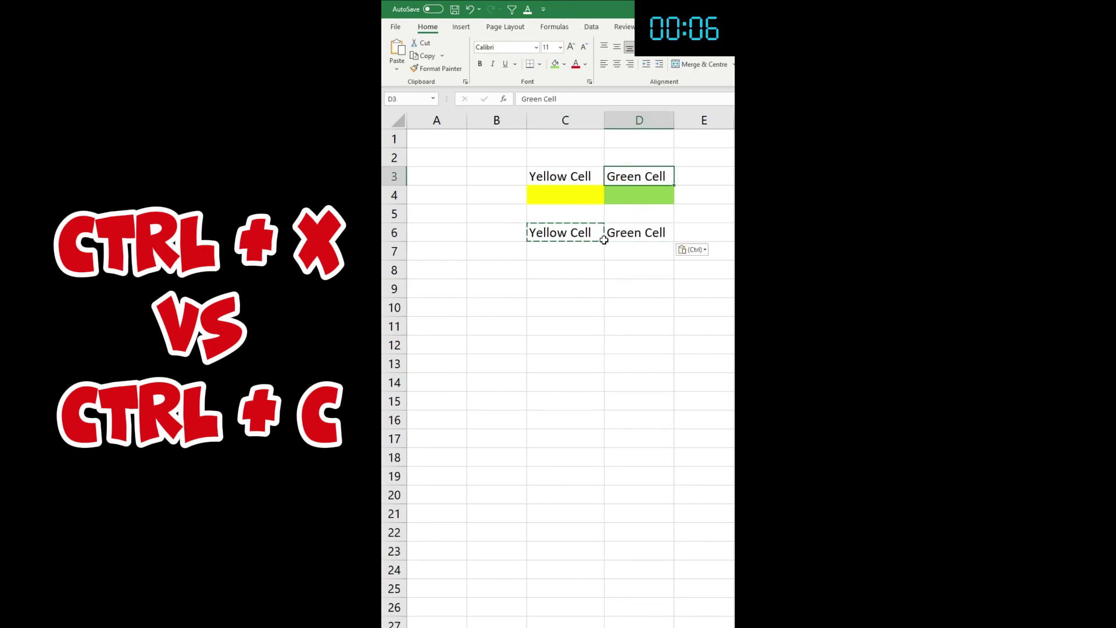
Cut the Yellow Cell reference from C6 and paste it into D6, leaving C6 empty.
click(574, 232)
key(ctrl+x)
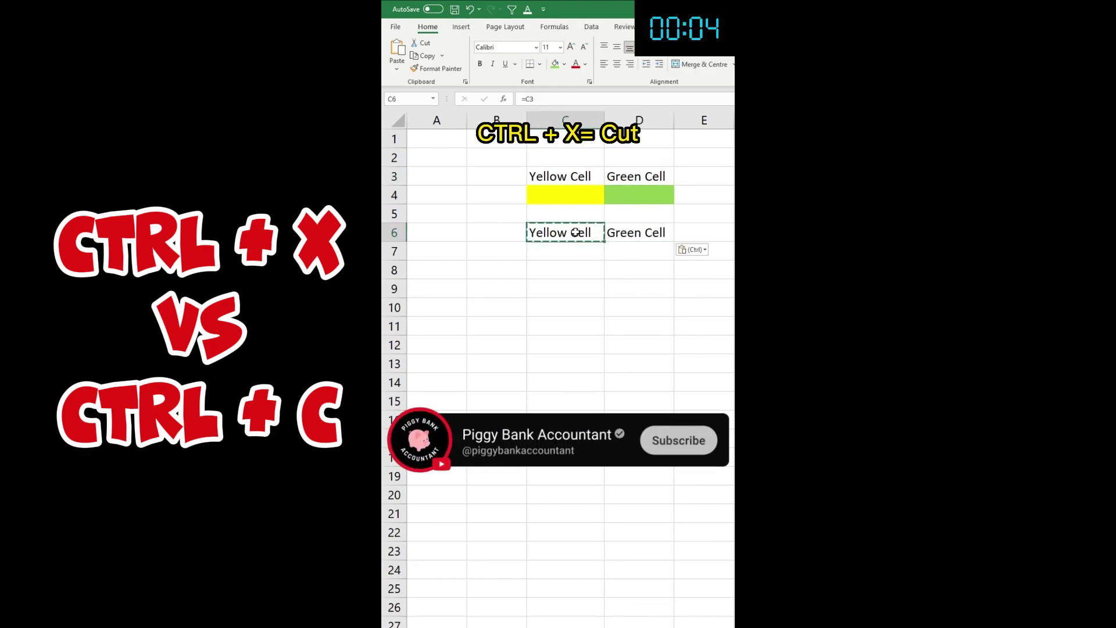
click(668, 238)
key(ctrl+v)
click(569, 231)
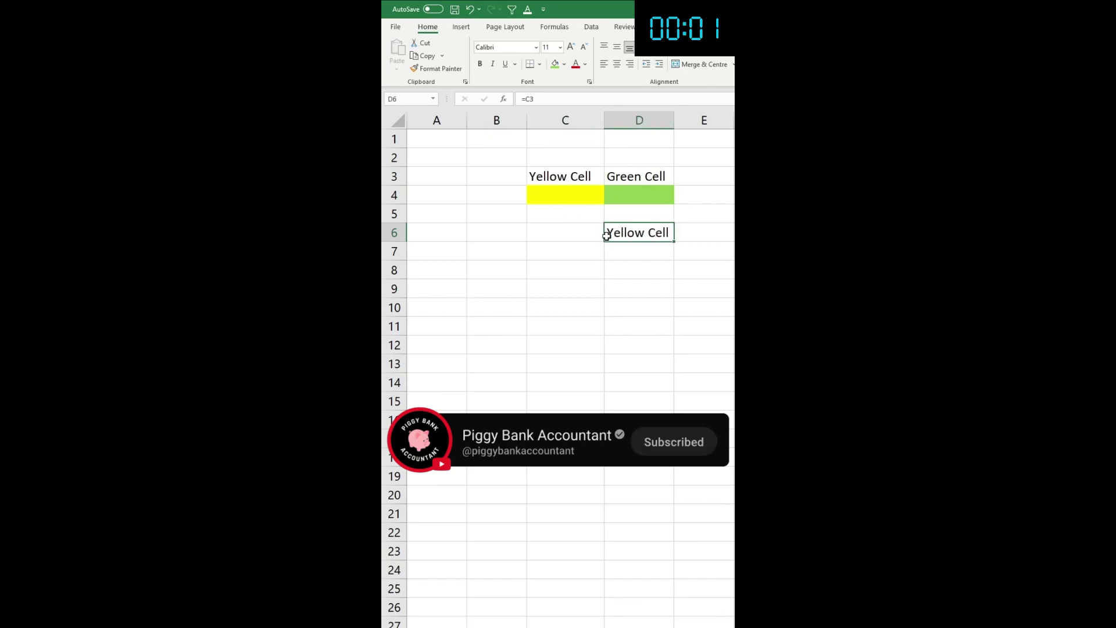
click(569, 232)
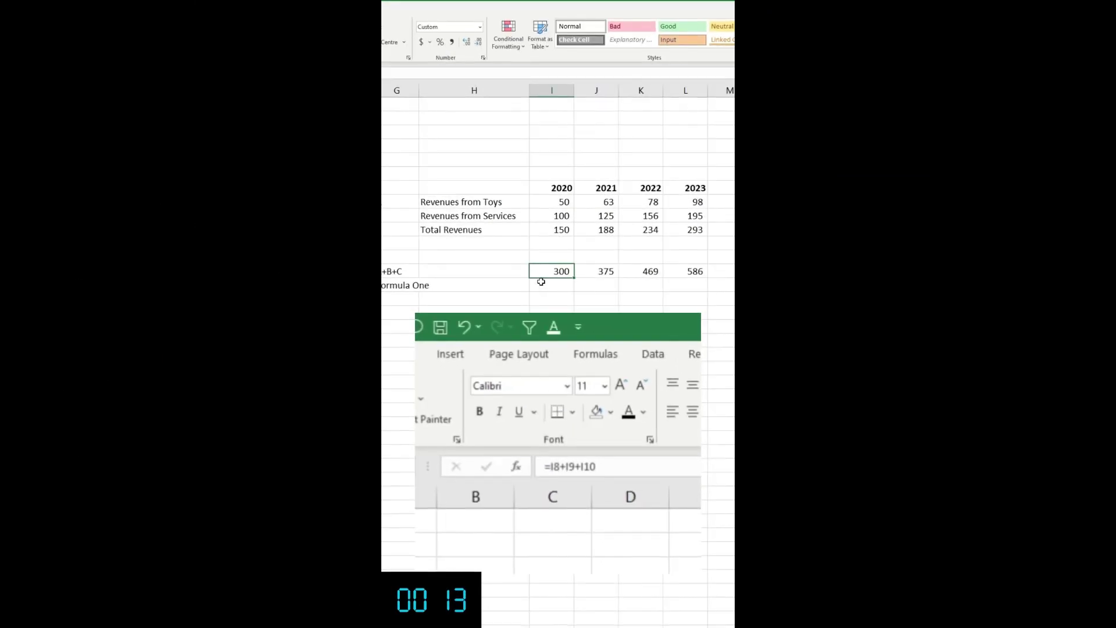
key(F2)
click(598, 271)
key(F2)
click(644, 271)
key(F2)
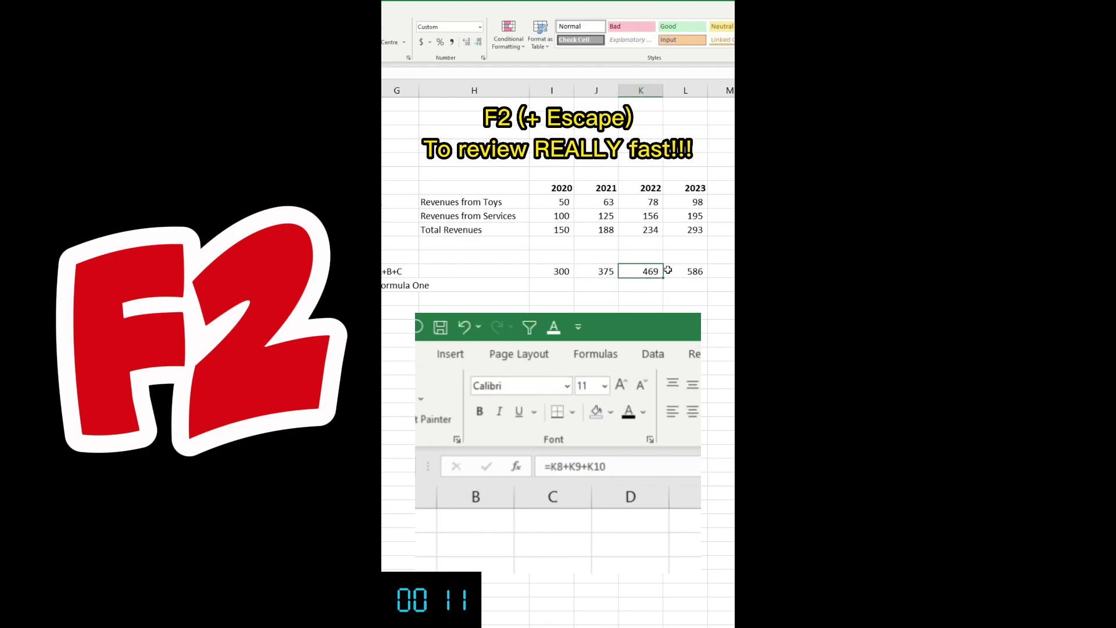
click(688, 271)
key(F2)
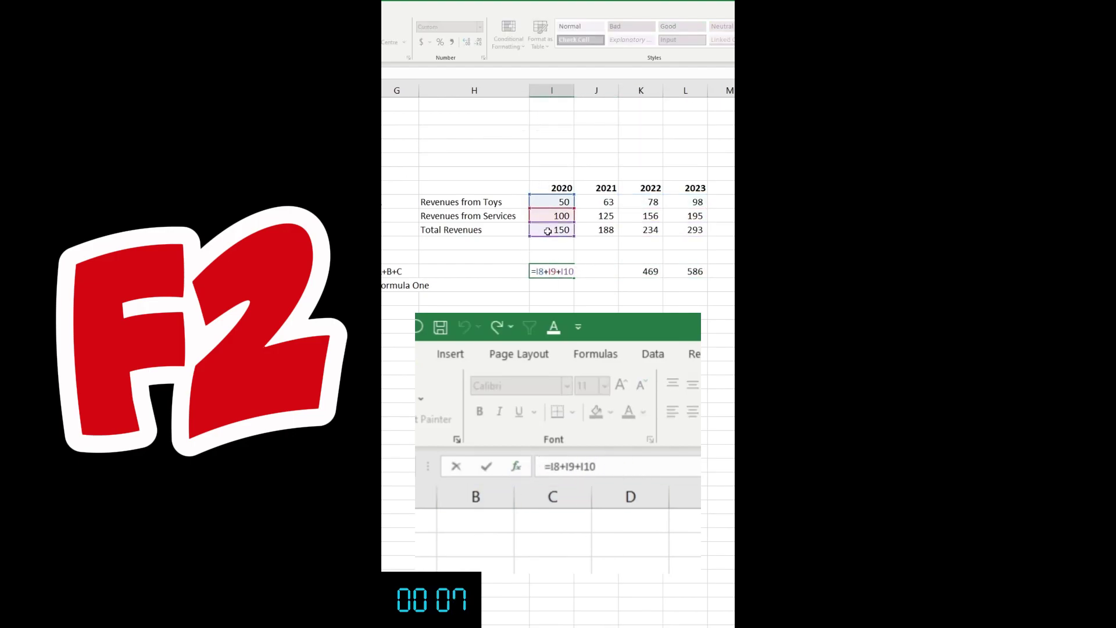
click(599, 271)
key(F2)
click(647, 271)
key(F2)
click(677, 271)
key(F2)
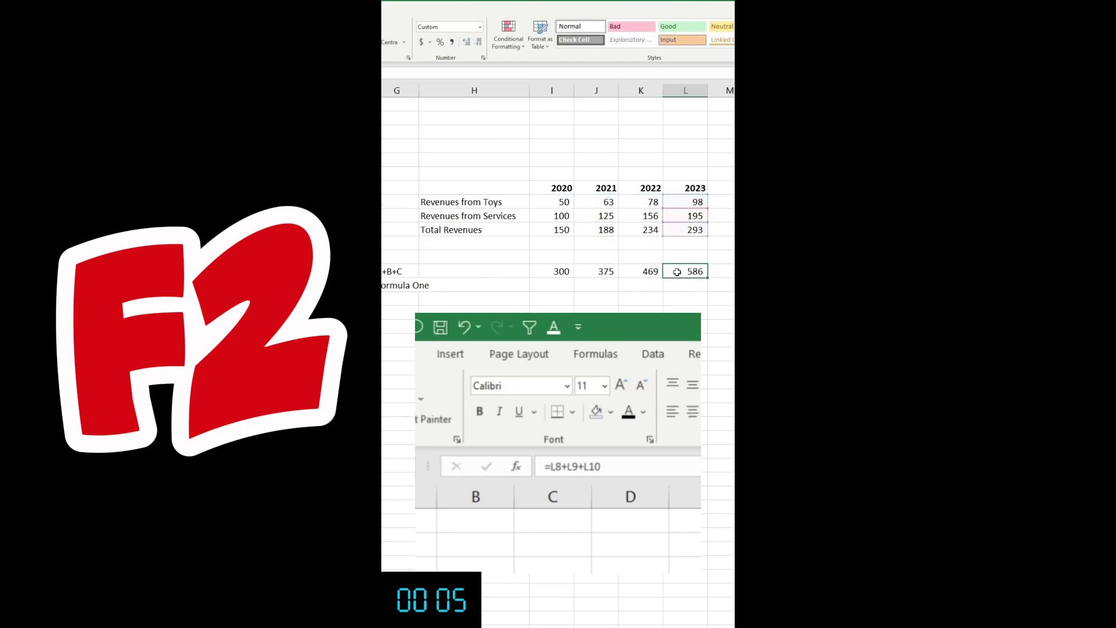
click(549, 271)
click(598, 271)
click(639, 271)
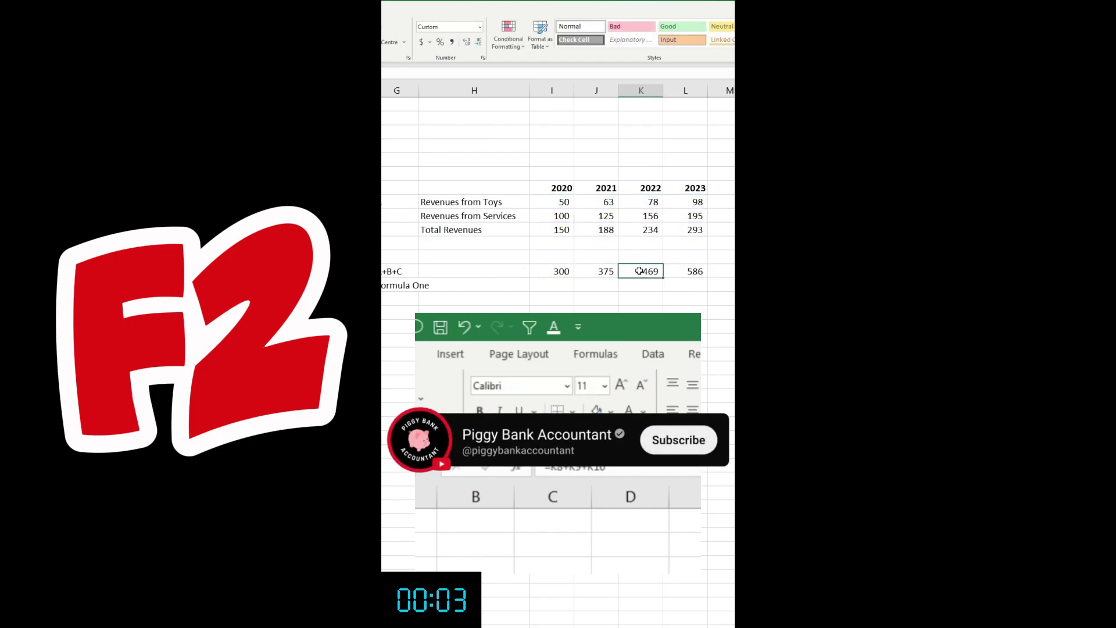
key(F2)
key(Tab)
key(F2)
key(Escape)
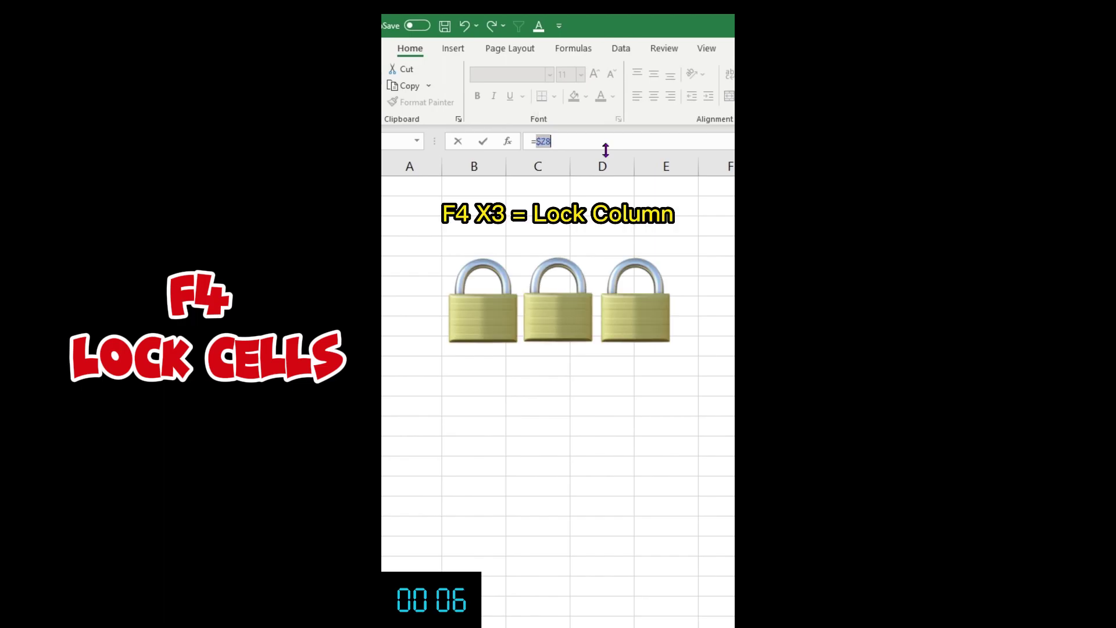
Confirm the Z8 reference with only its column locked ($Z8).
key(Return)
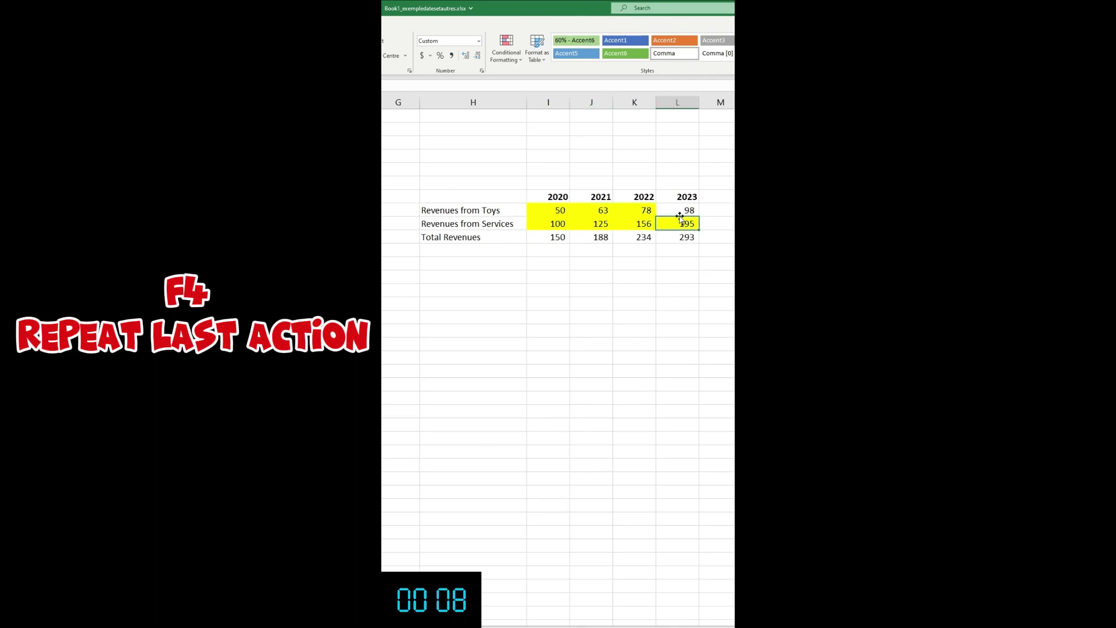
Repeat the yellow fill on the remaining Total Revenues cells, including the 2021 and 2020 values.
click(625, 238)
key(F4)
click(593, 237)
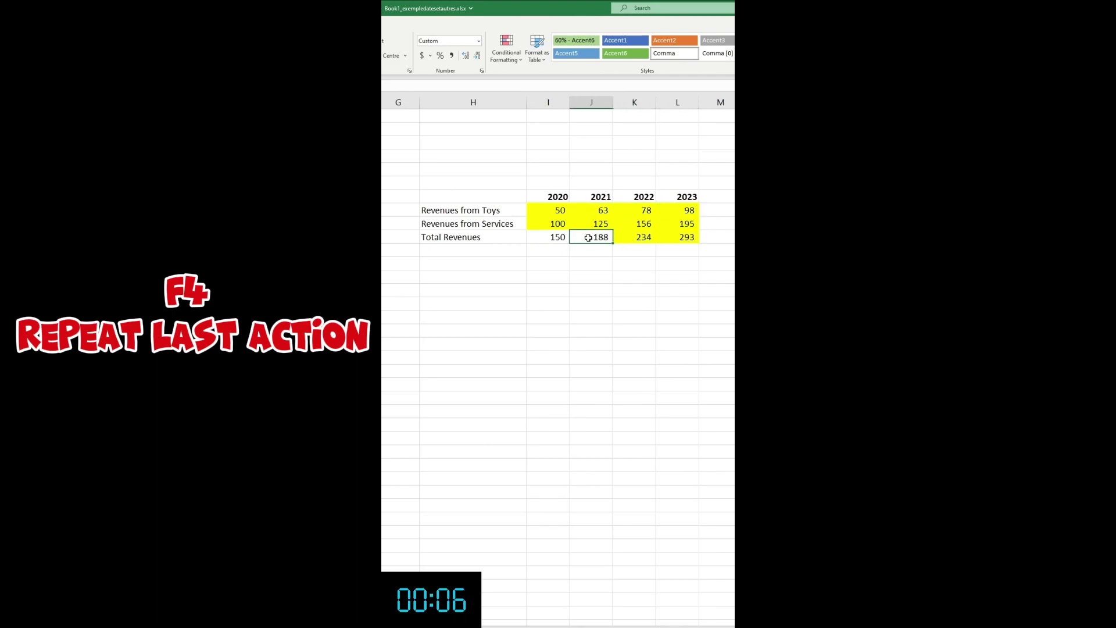
key(F4)
click(552, 237)
Insert a blank column J after the 2020 figures and apply the yellow fill once more.
key(F4)
click(593, 223)
right_click(593, 103)
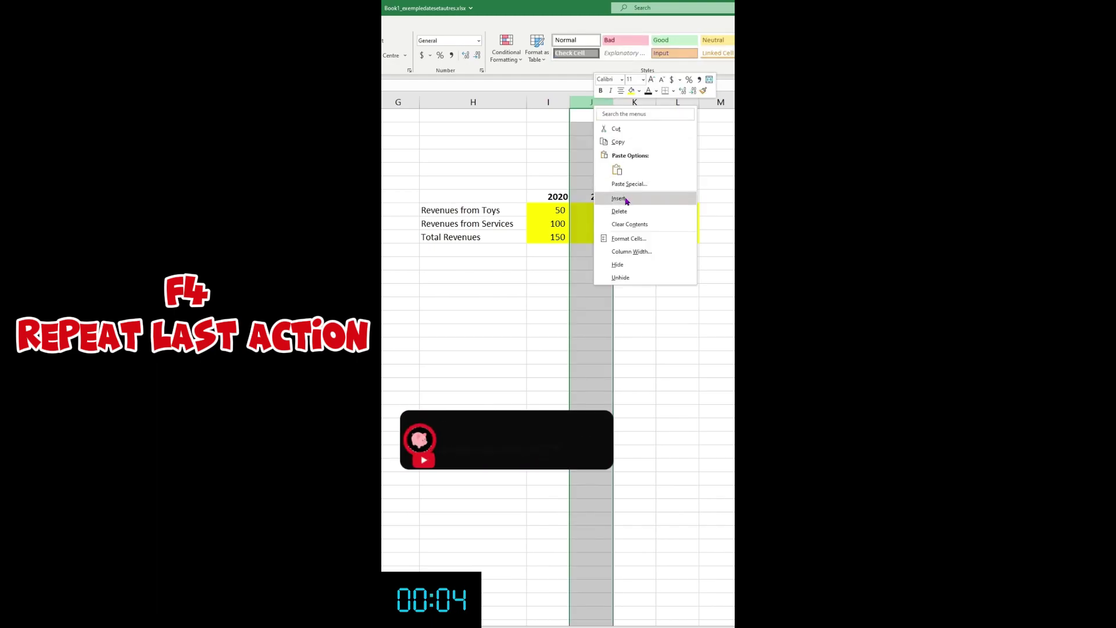
click(618, 194)
key(F4)
key(F4)
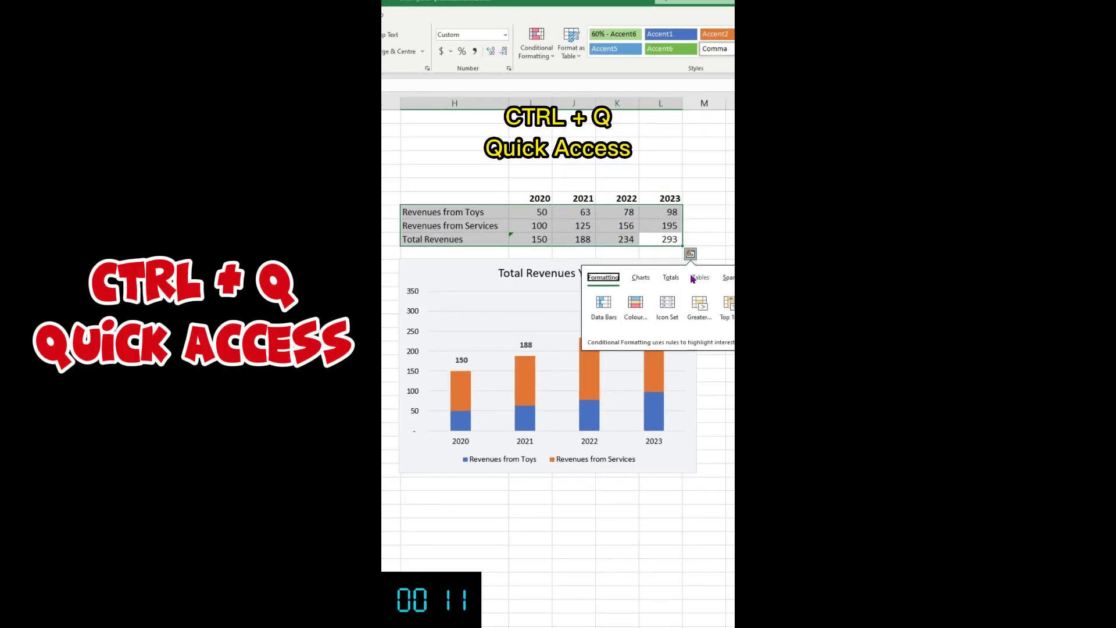
Add line sparklines beside each revenue row from Quick Analysis.
click(700, 277)
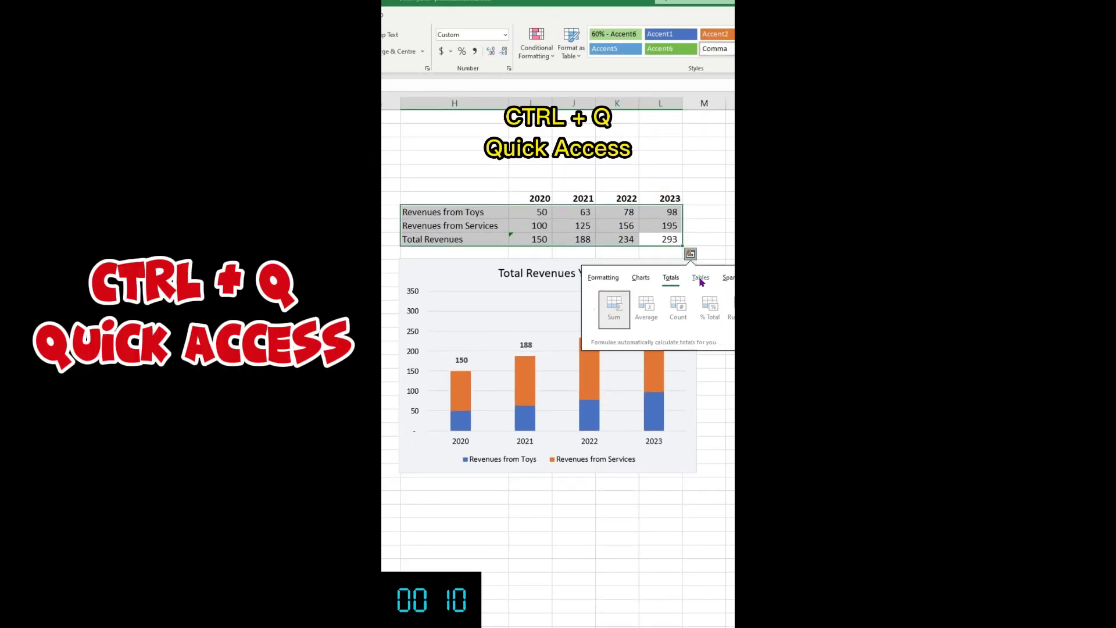
click(728, 278)
click(604, 304)
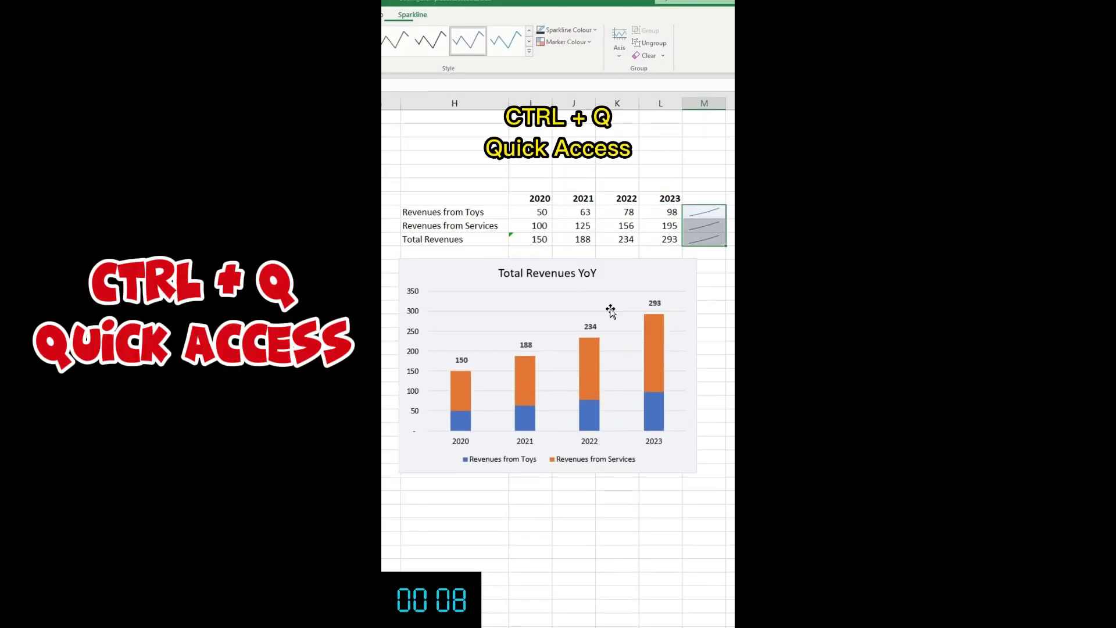
Switch the sparklines in column M to column sparklines for 2020–2023.
key(ctrl+q)
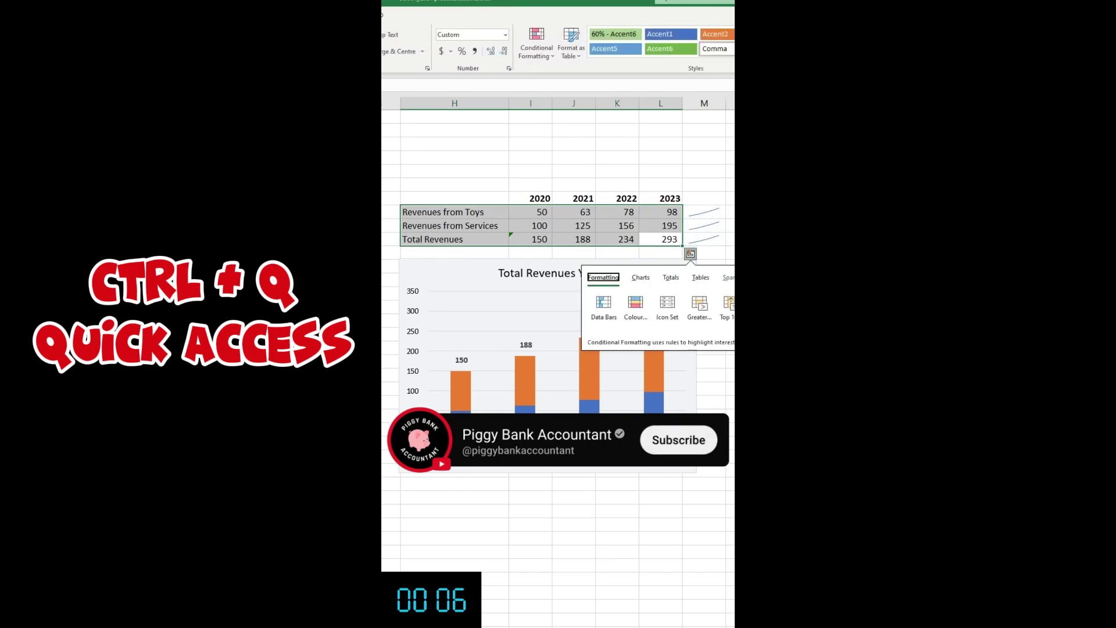
click(727, 278)
click(635, 303)
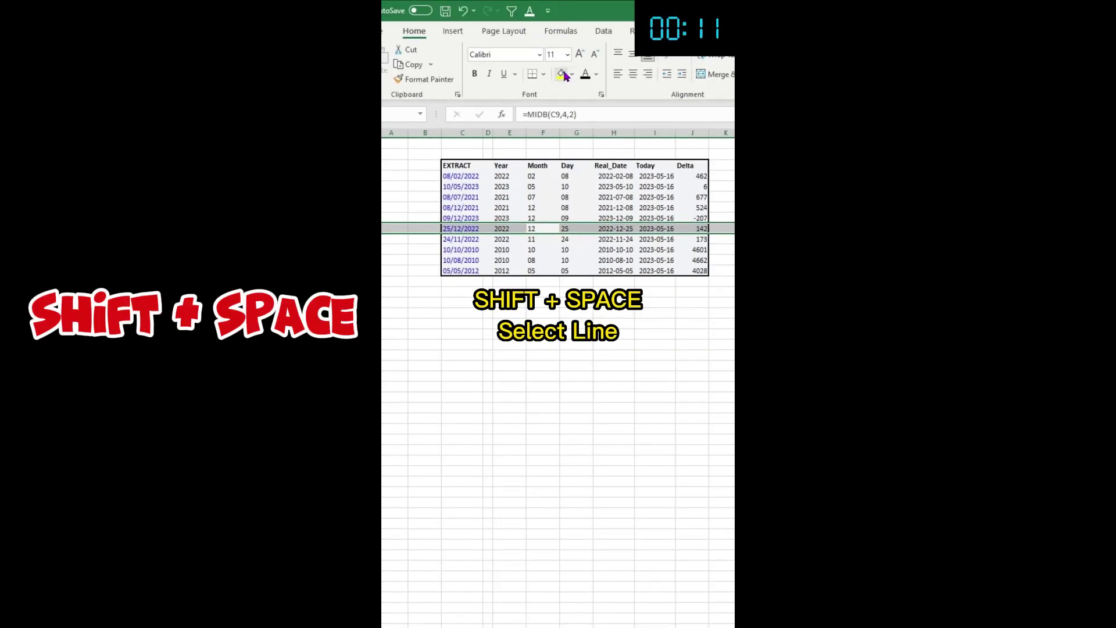
Fill rows 9, 7, 6 and 5 of the date table yellow, repeating with F4.
click(561, 75)
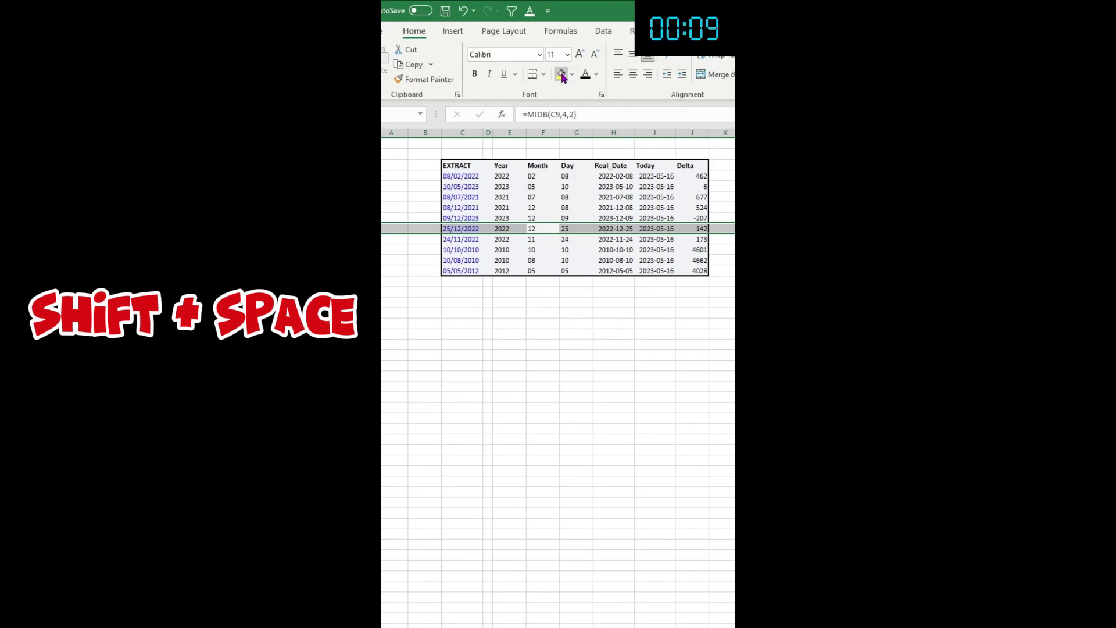
click(535, 207)
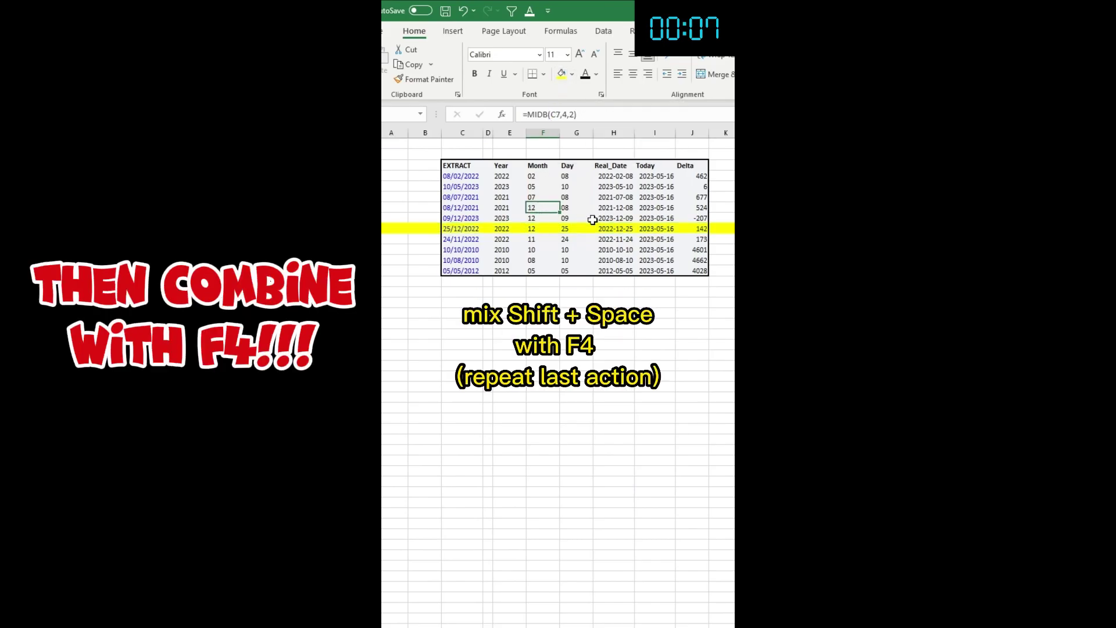
key(shift+space)
key(F4)
click(543, 197)
key(shift+space)
key(F4)
click(531, 187)
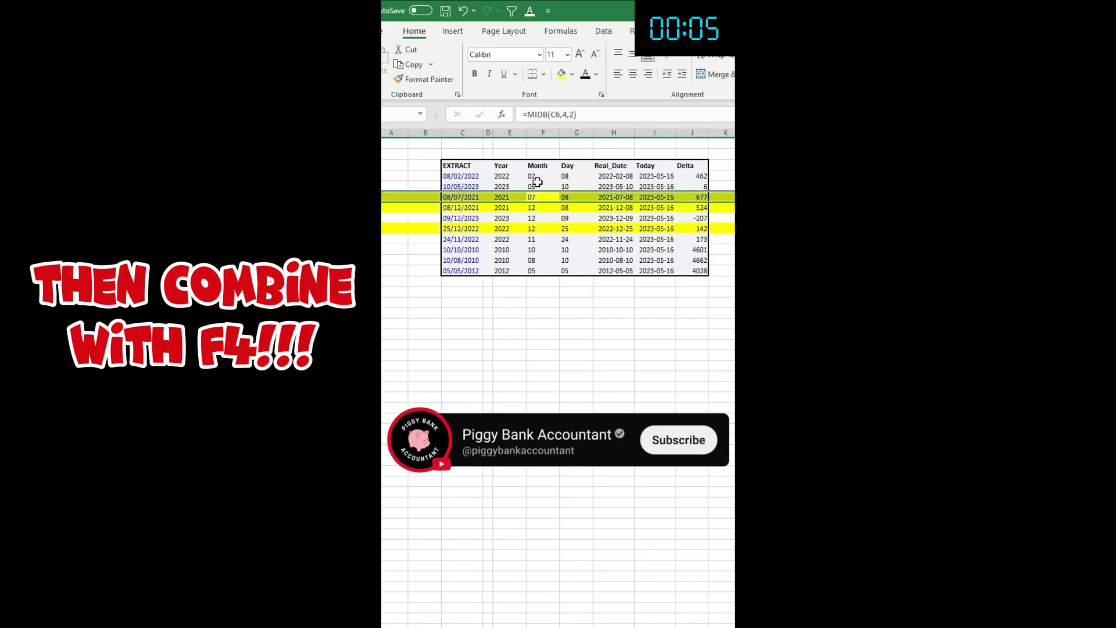
key(shift+space)
key(F4)
Highlight rows 11, 13 and 12 yellow as well.
click(541, 249)
key(shift+space)
key(F4)
click(541, 270)
key(shift+space)
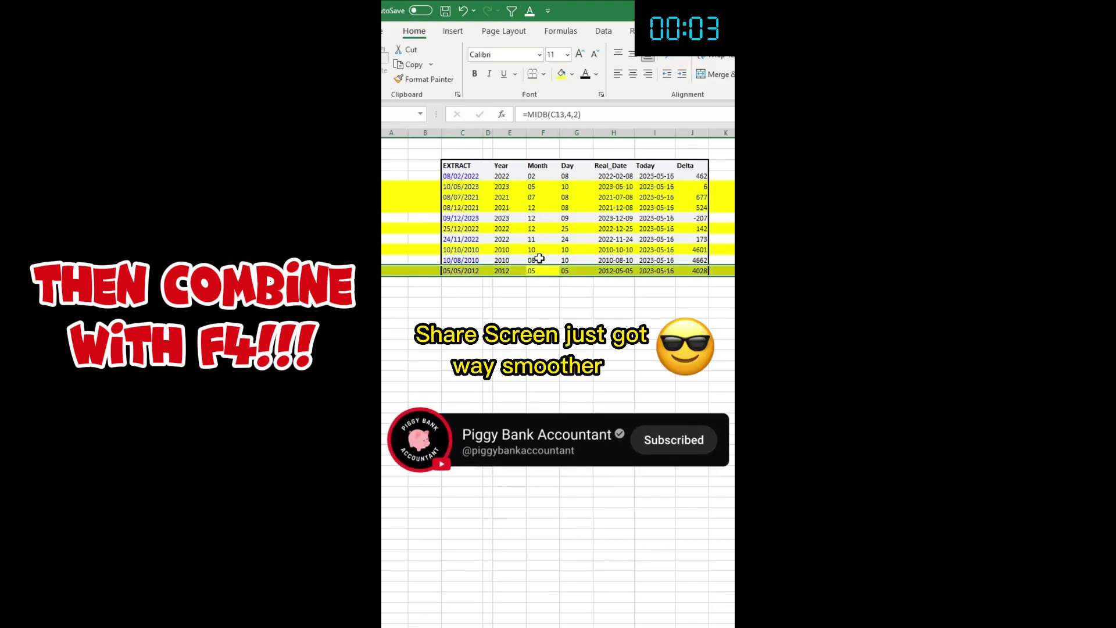
key(F4)
click(541, 260)
key(shift+space)
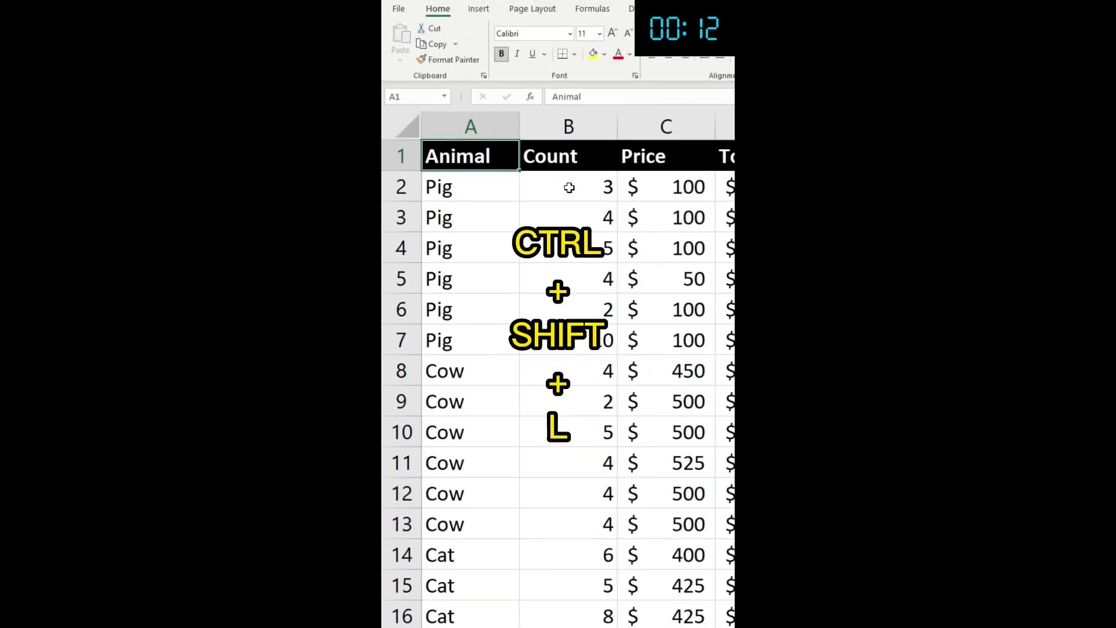
Add filters to the Animal table, check the Count filter, and undo the #REF! change.
key(ctrl+shift+l)
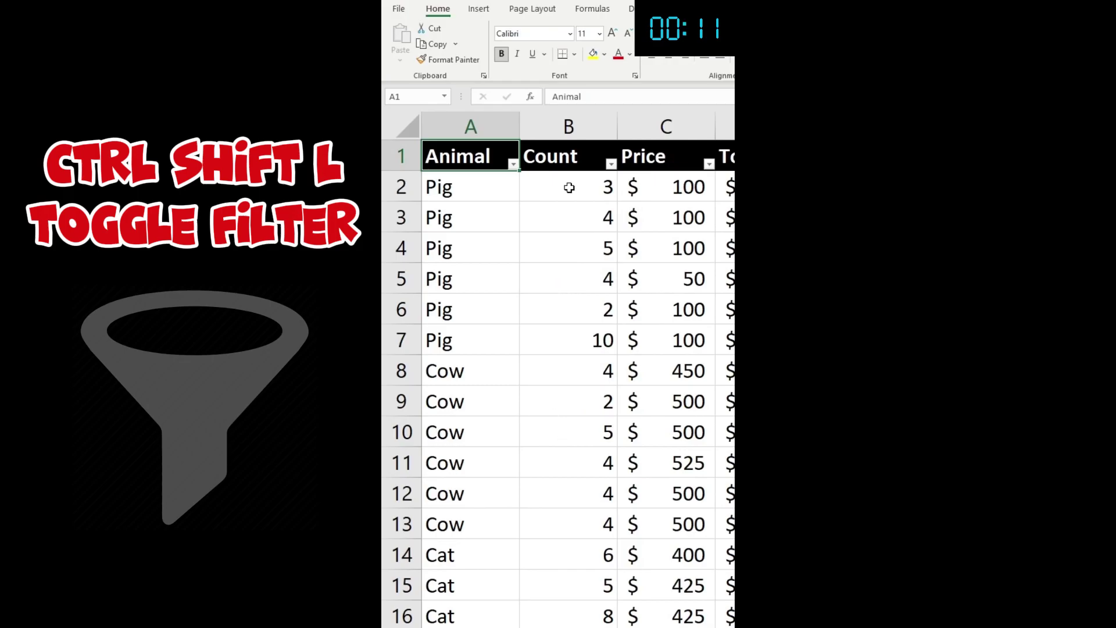
click(611, 164)
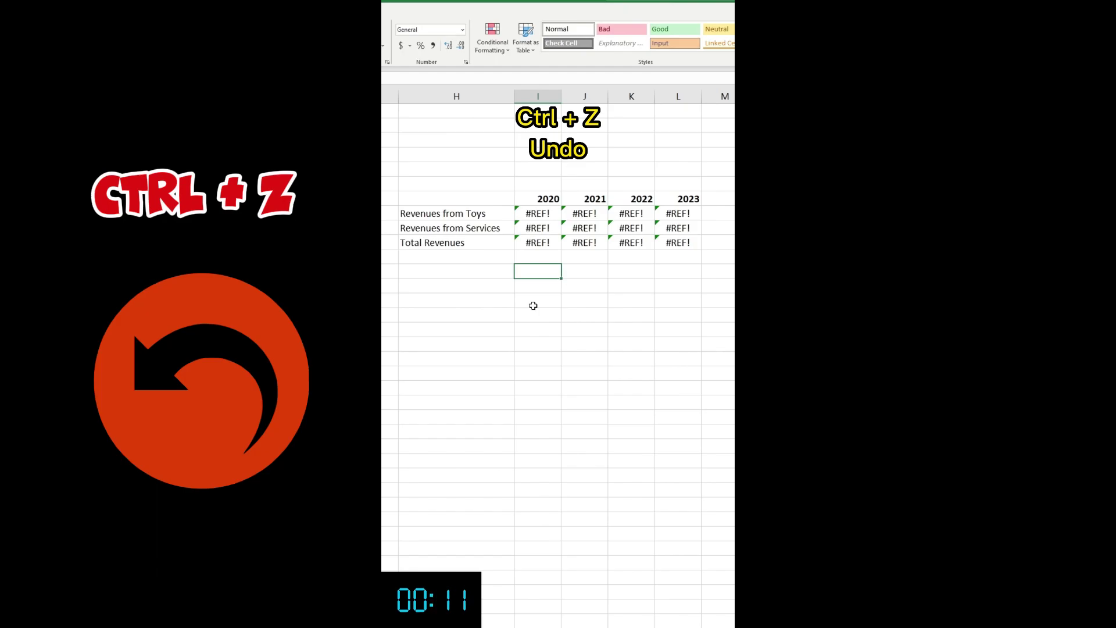
key(ctrl+z)
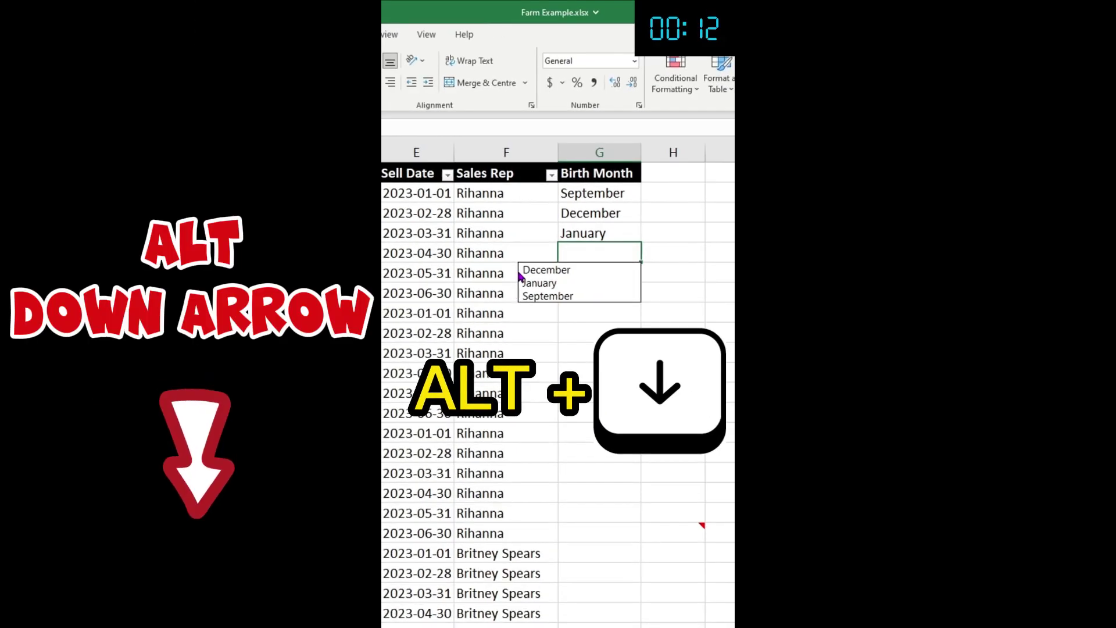
Enter October in G7 as the fourth Birth Month and show the month pick list in G8.
key(Escape)
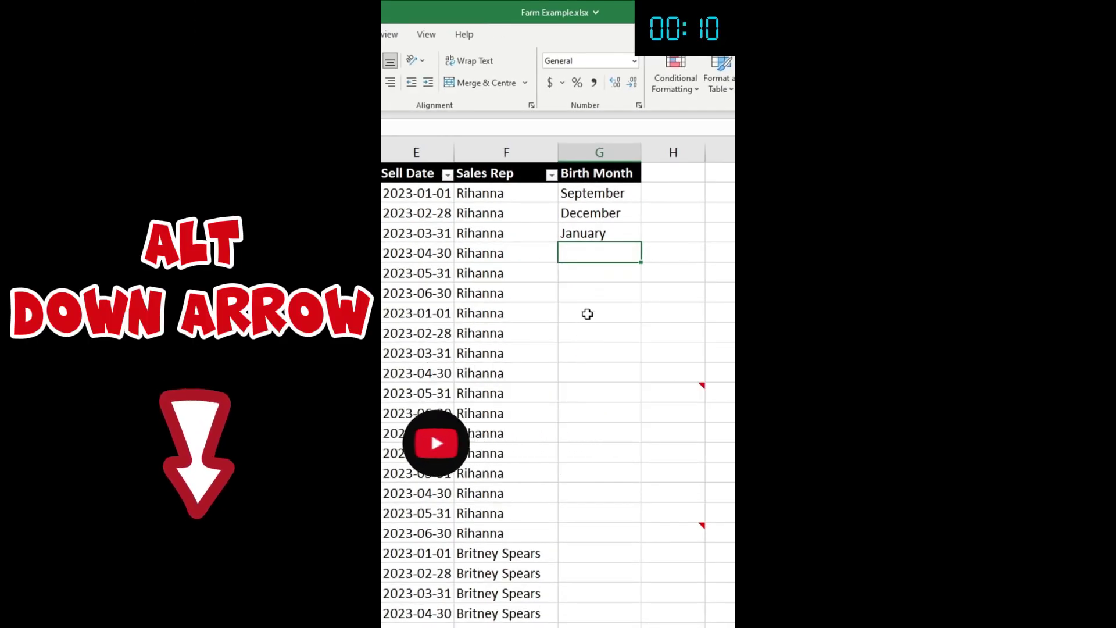
text(October)
key(Return)
key(alt+Down)
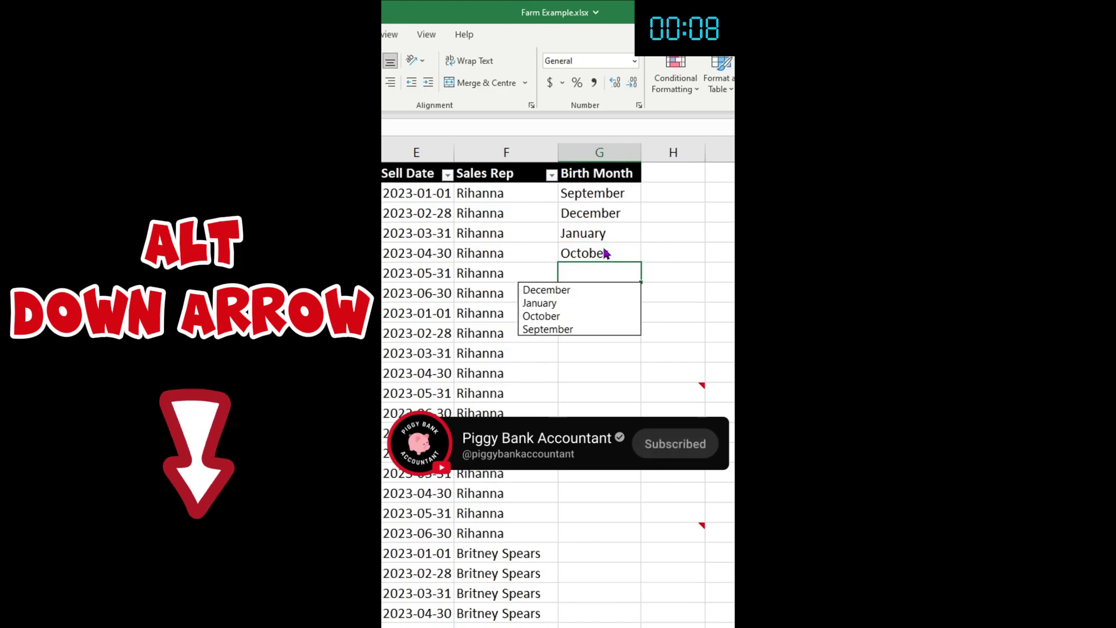